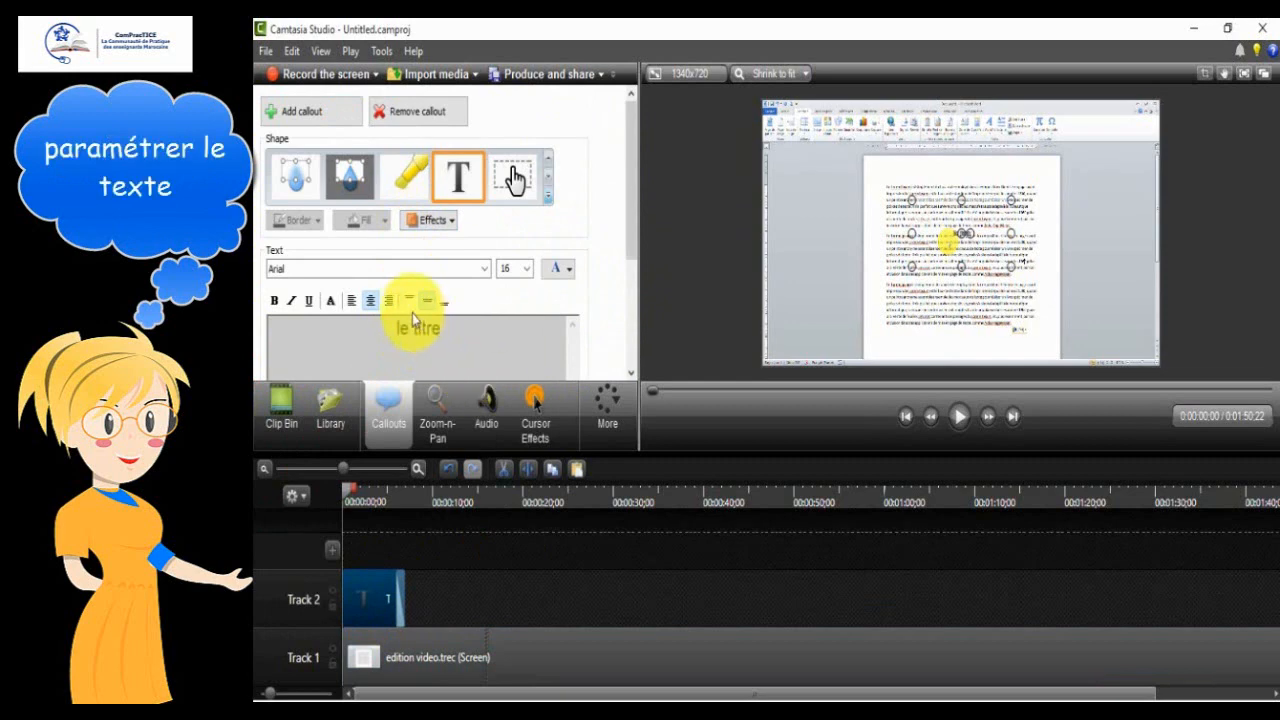
Step: Format the callout text "le titre" in the Kunstler Script font at size 48
triple_click(418, 334)
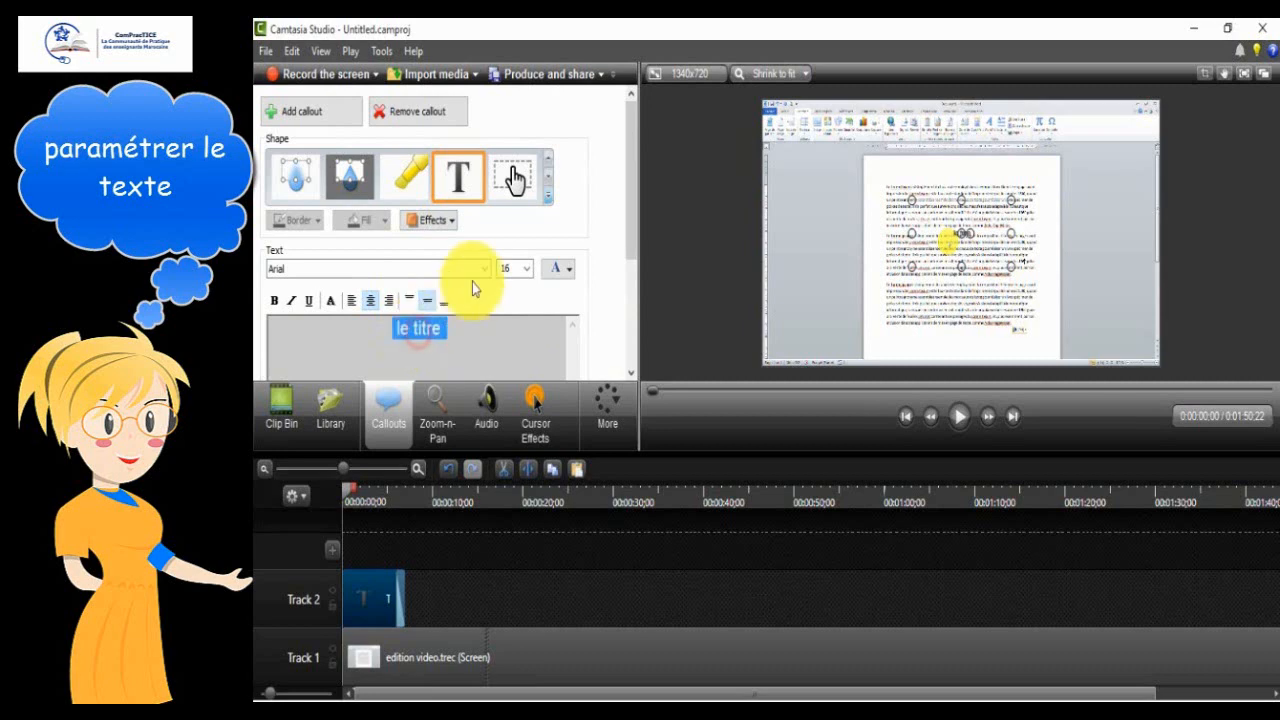
left_click(482, 276)
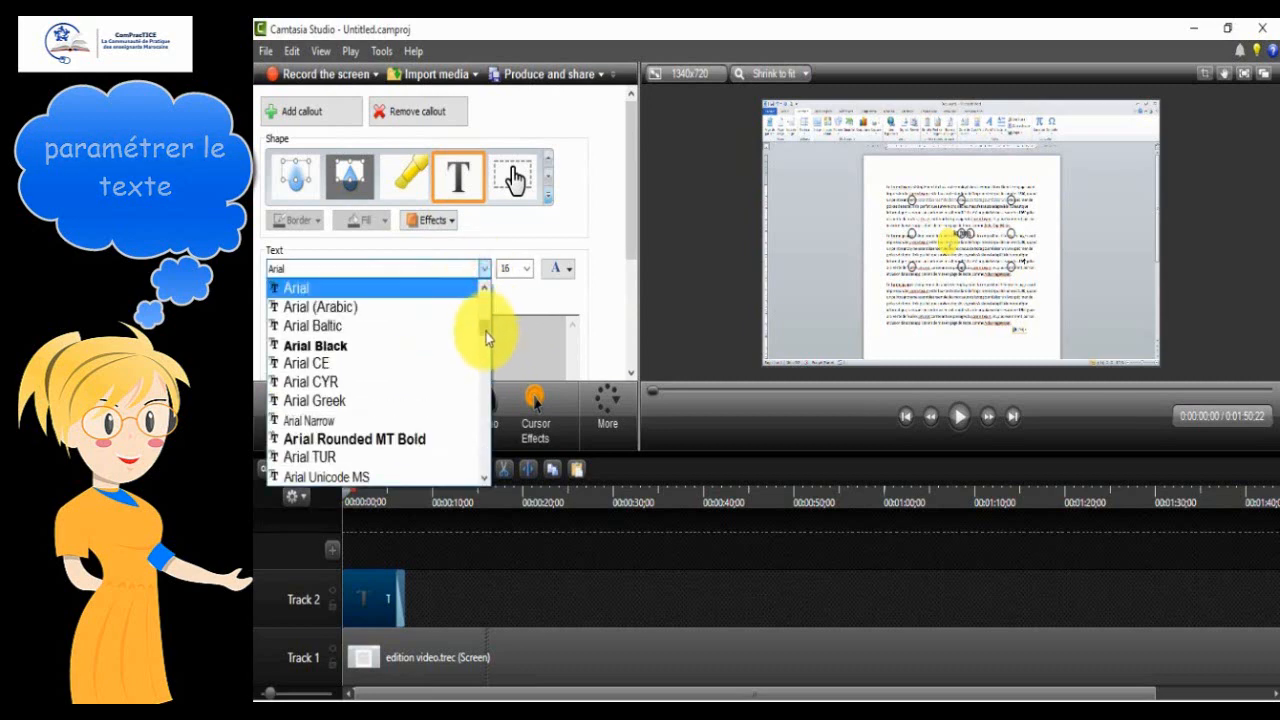
scroll(485, 345, "down", 4)
scroll(485, 412, "down", 15)
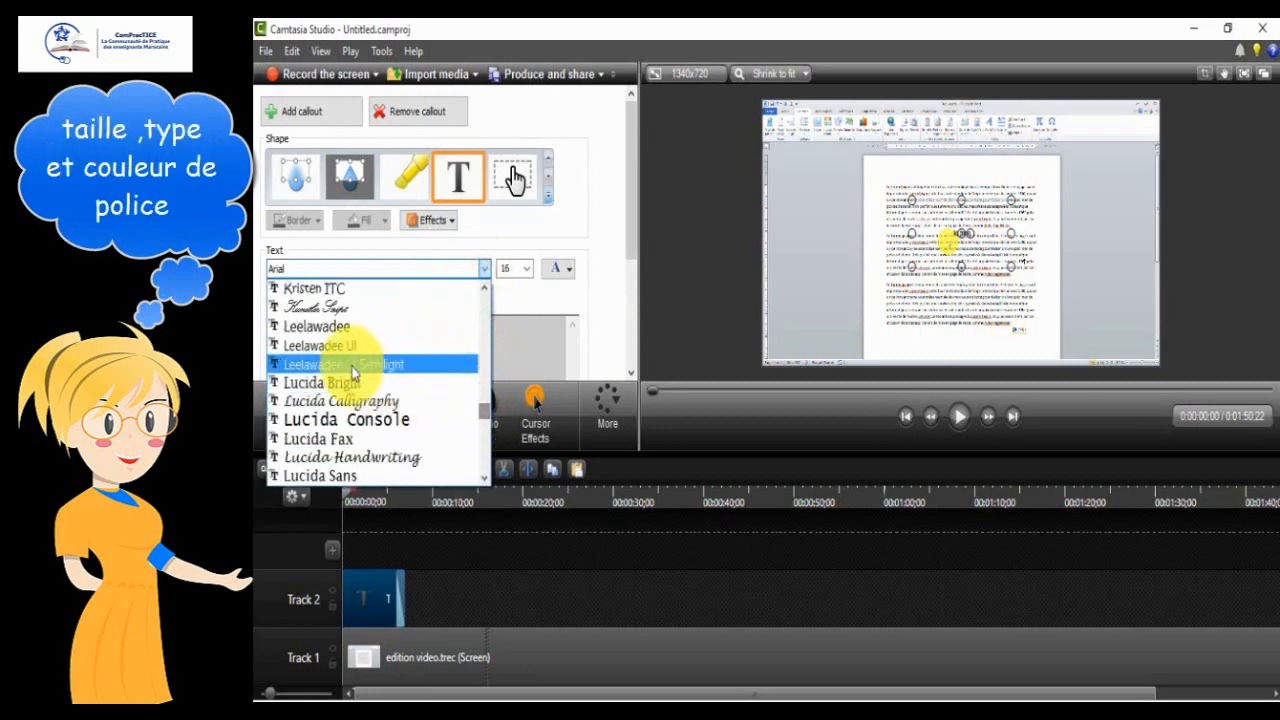
left_click(335, 318)
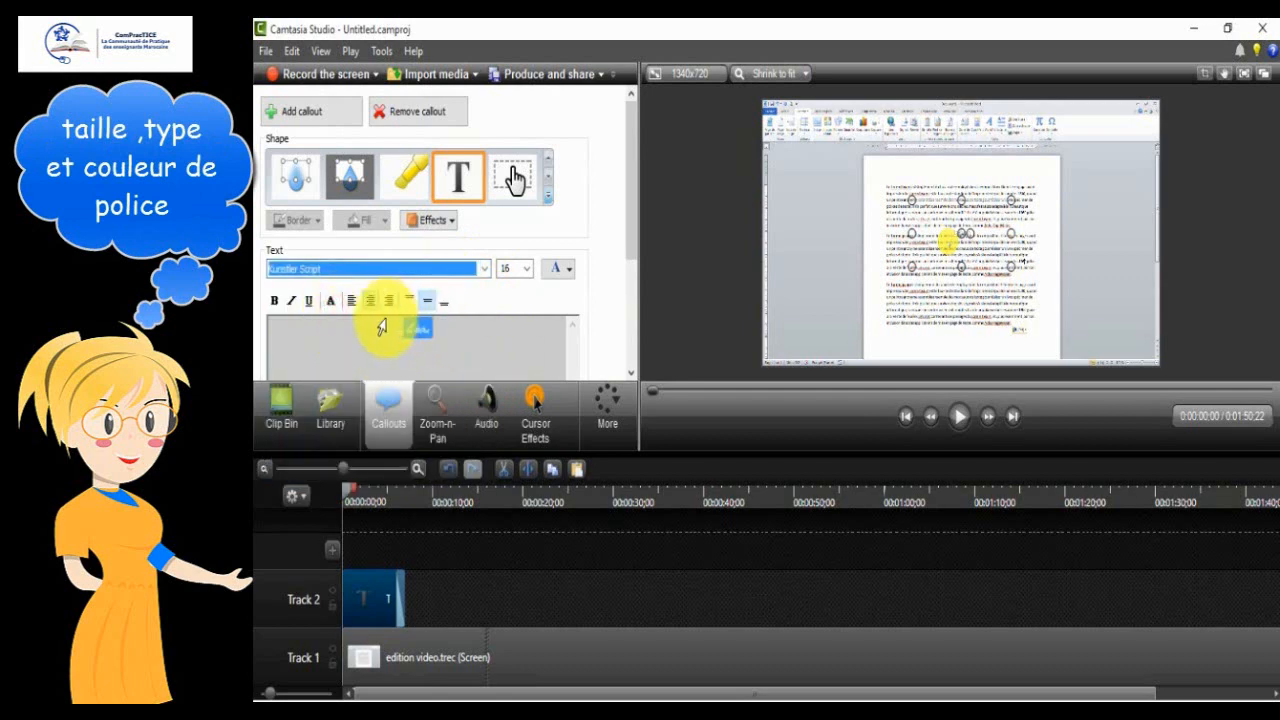
left_click(525, 270)
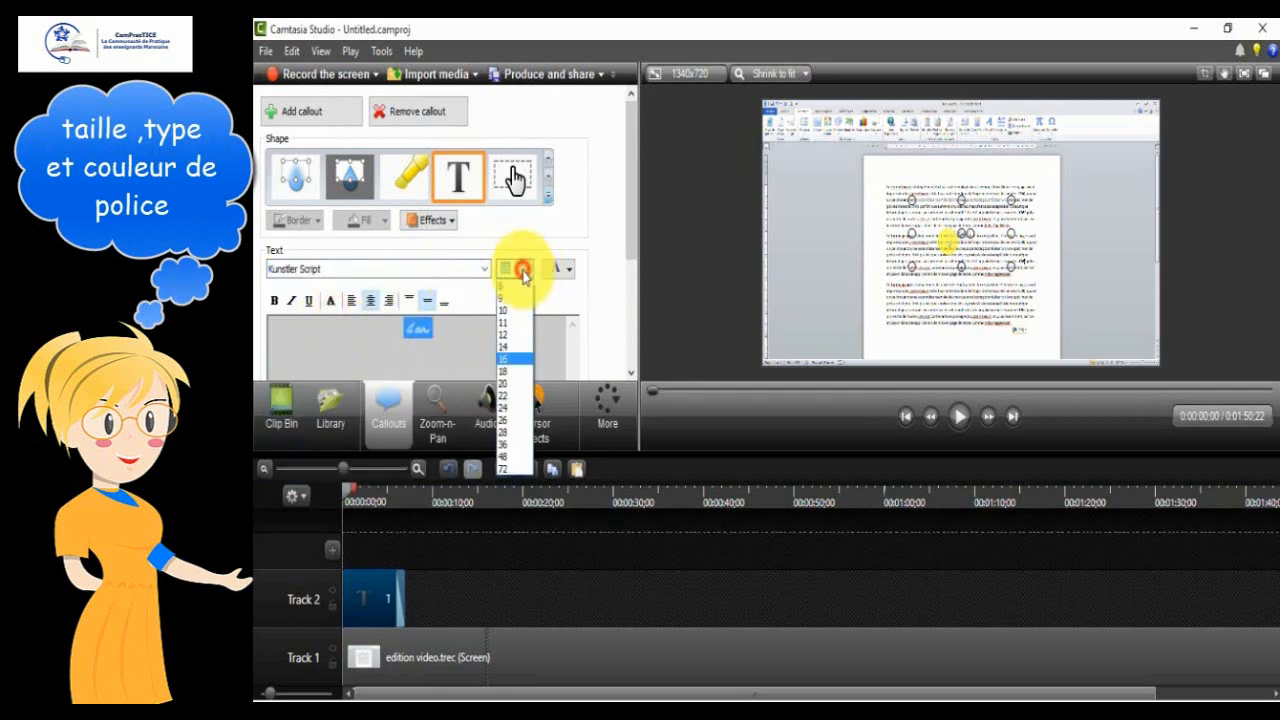
left_click(508, 472)
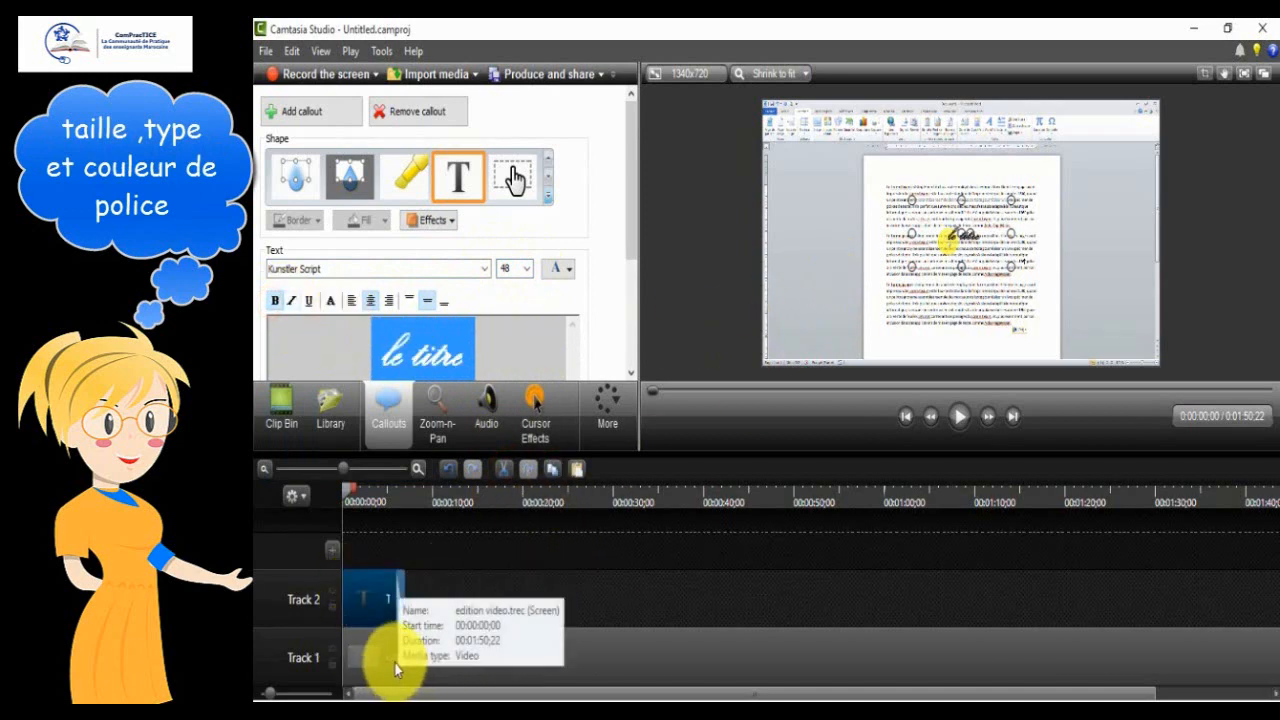
Step: Shift the screen recording along Track 1 and place the title callout directly in front of it on the same track
left_click_drag(393, 664, 461, 669)
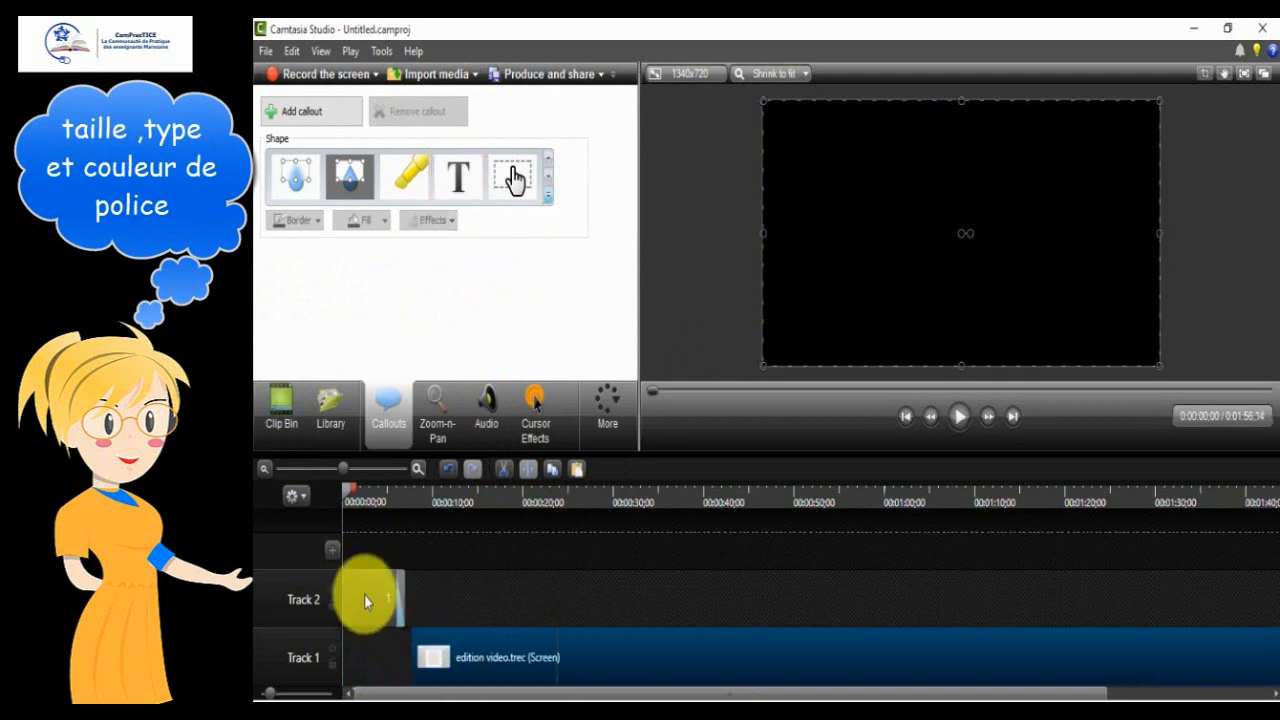
left_click_drag(365, 595, 338, 686)
left_click_drag(464, 663, 398, 666)
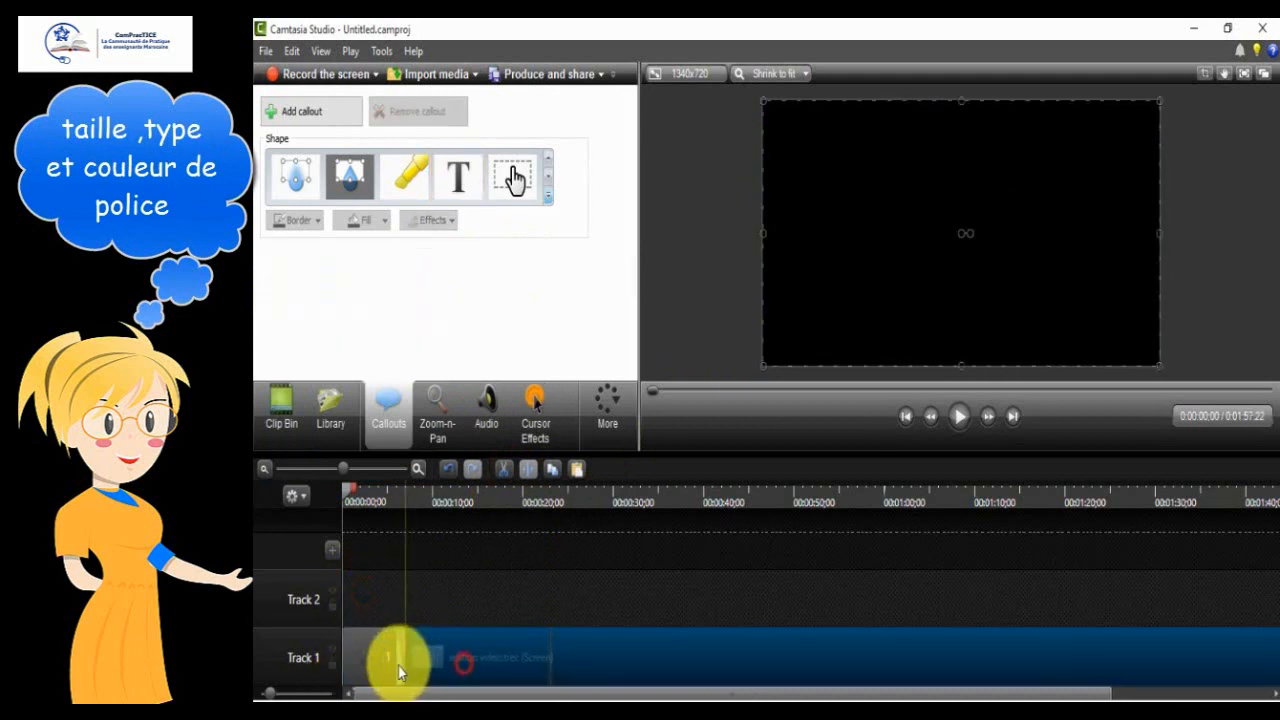
Step: Set the text color of the title callout to white
left_click(365, 663)
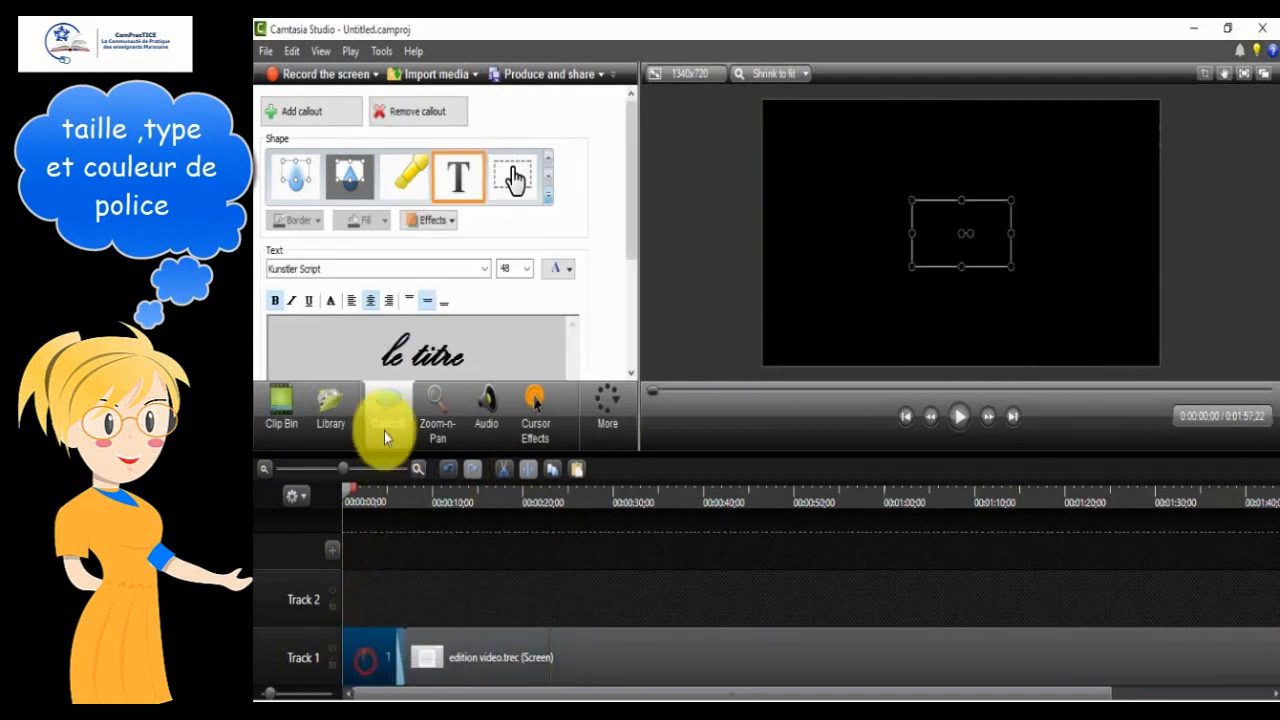
triple_click(410, 352)
left_click(559, 272)
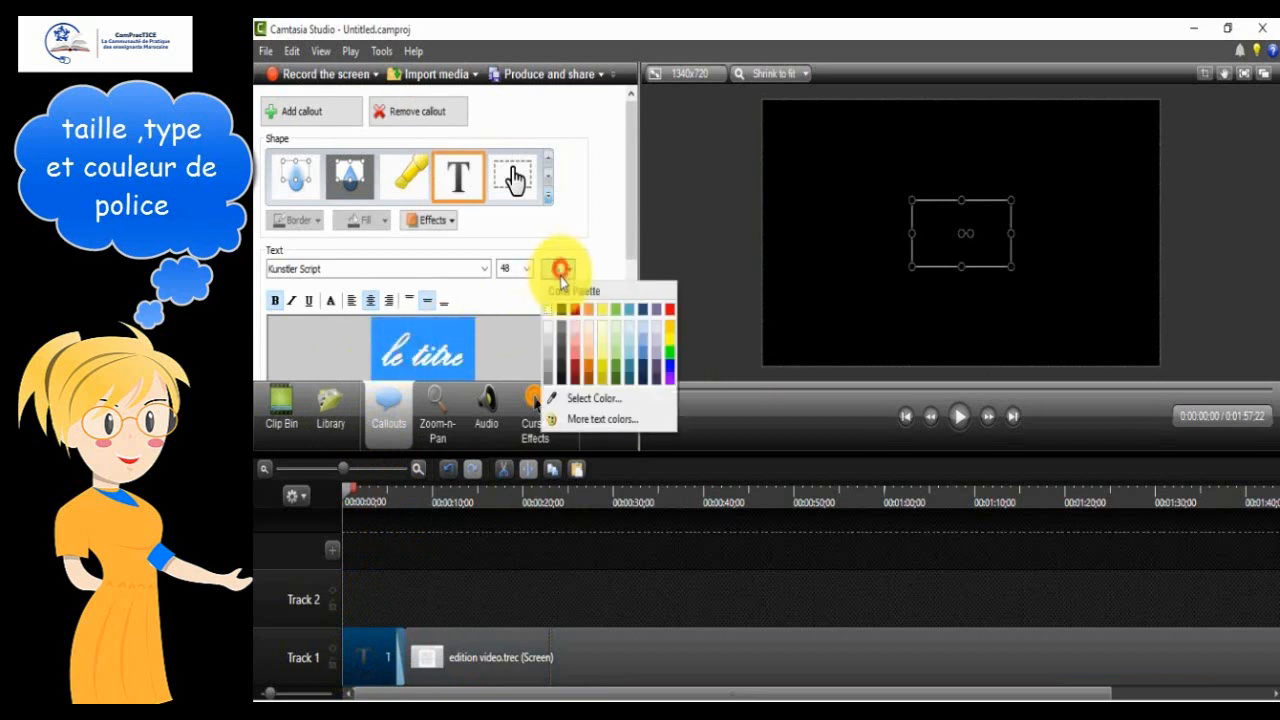
left_click(547, 313)
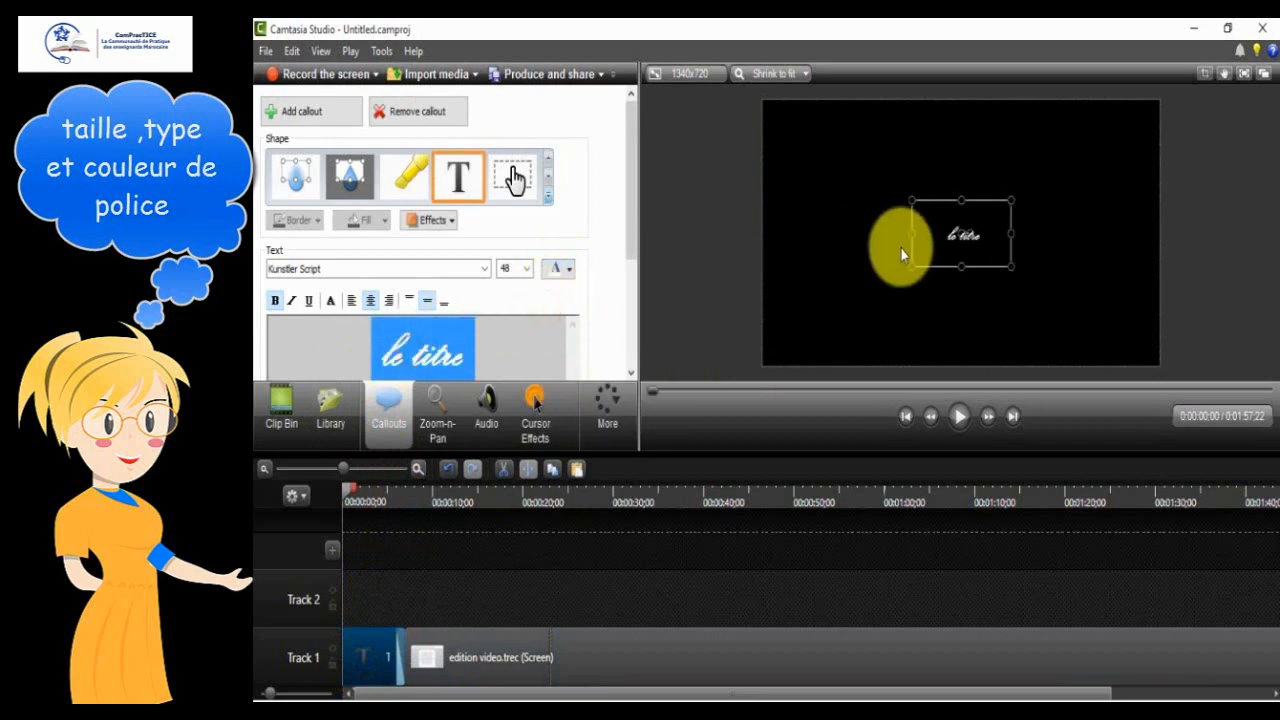
Step: Set the title's font to Lucida Console and widen its callout box so the text fits on one line
left_click(488, 268)
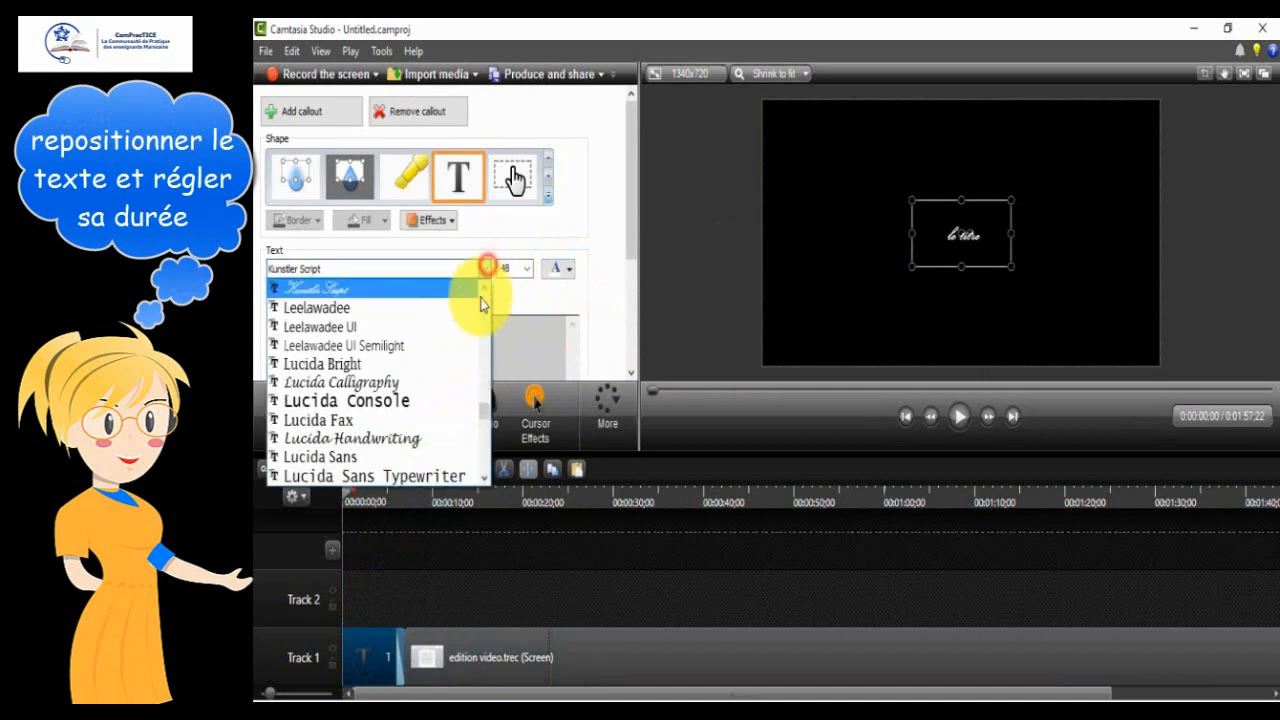
left_click(408, 402)
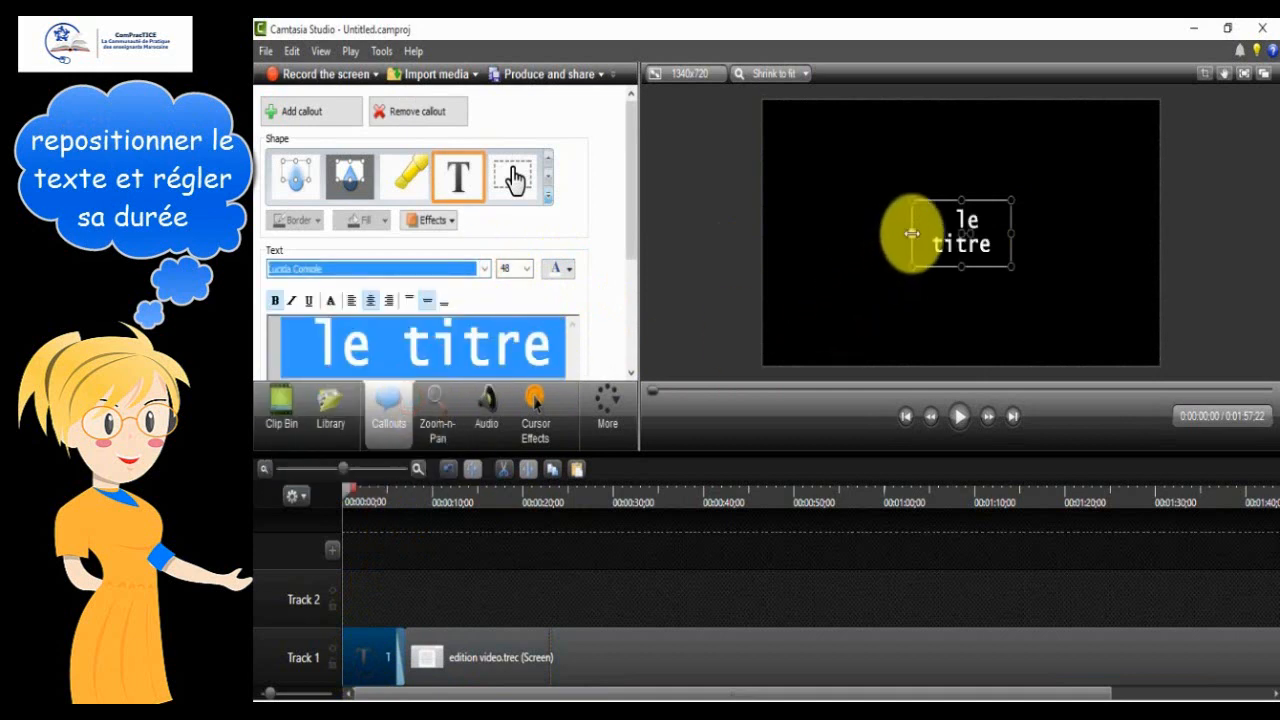
left_click_drag(912, 233, 871, 229)
left_click(889, 299)
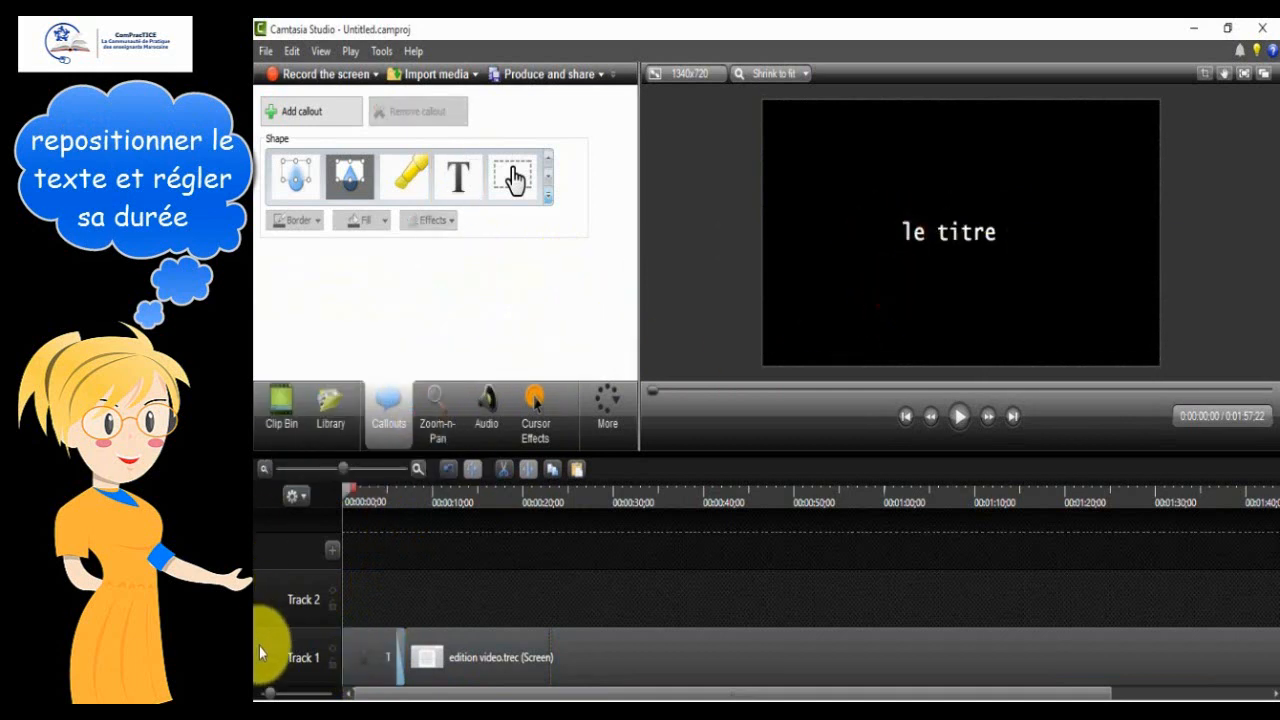
Step: Shorten the title callout by trimming its end on Track 1
left_click(415, 676)
left_click(372, 675)
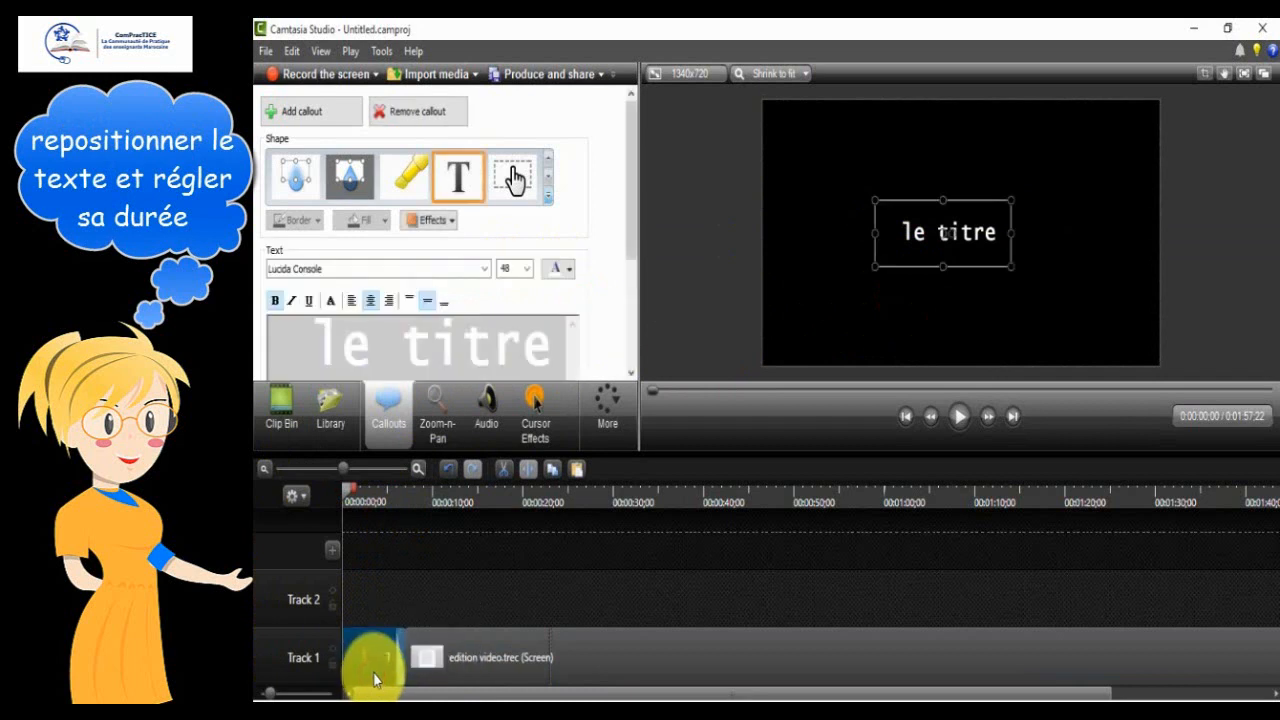
left_click(384, 677)
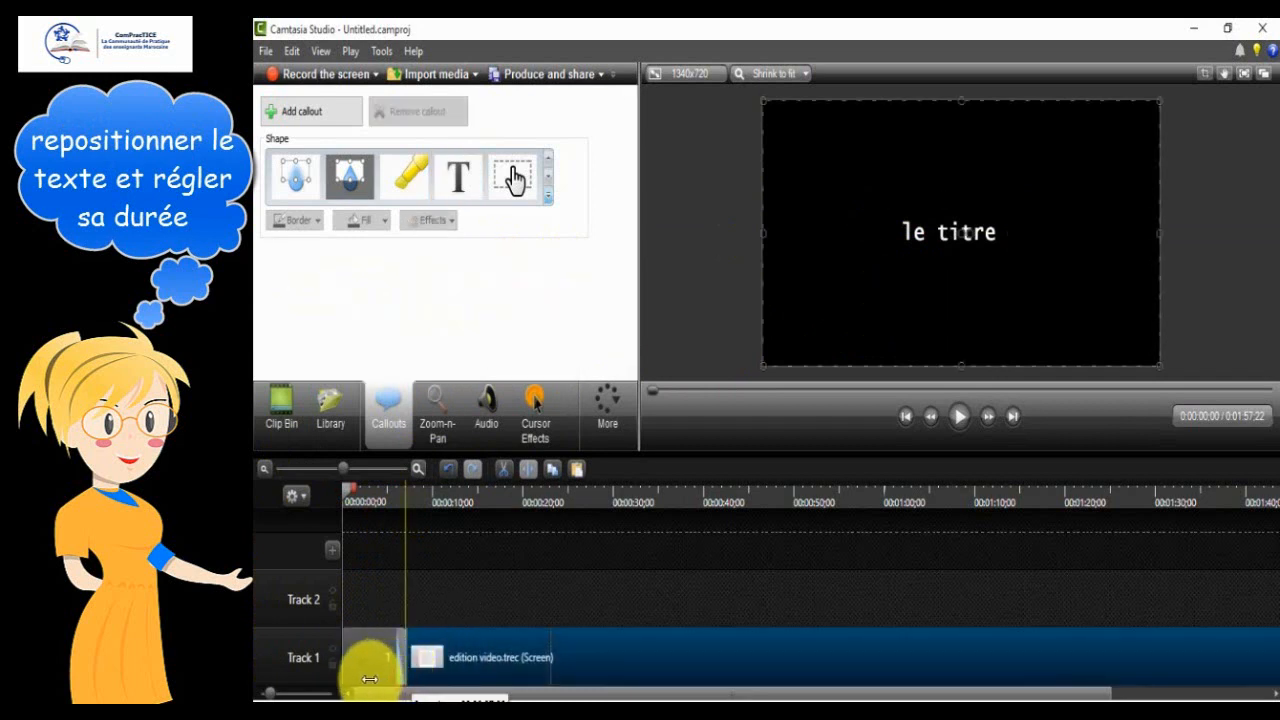
left_click_drag(369, 679, 398, 683)
left_click(388, 668)
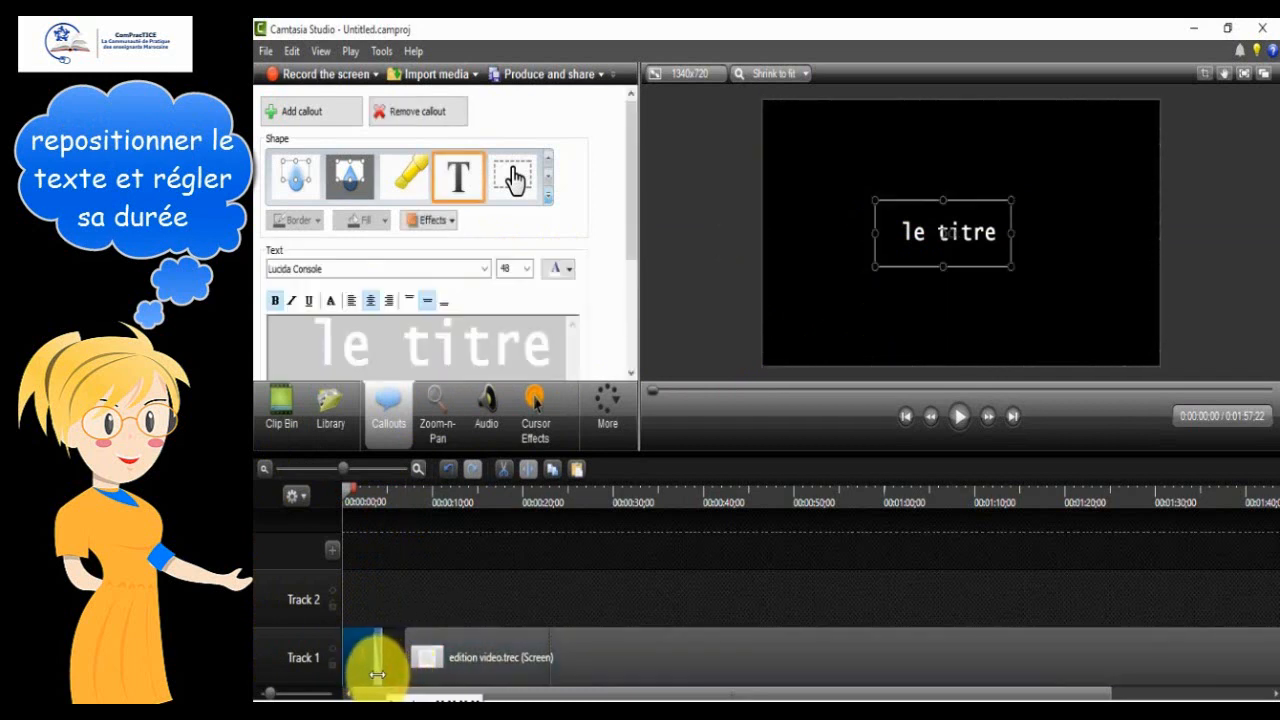
left_click_drag(387, 672, 357, 678)
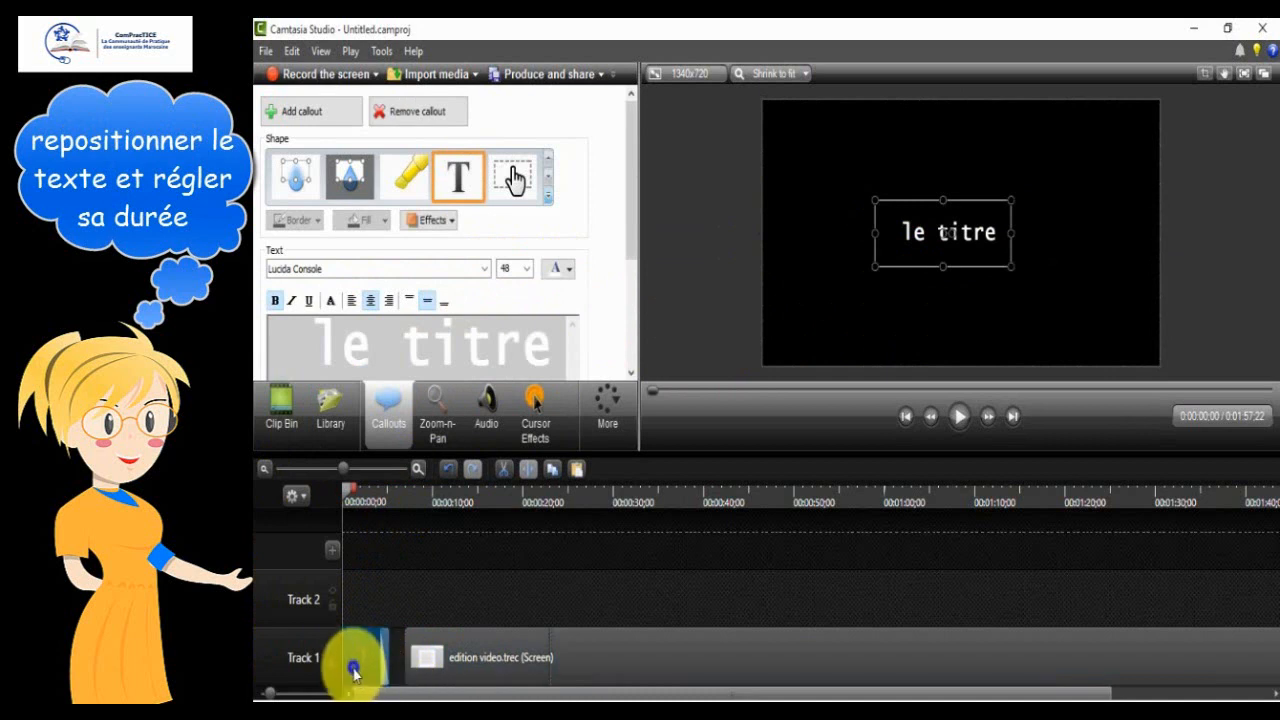
Step: Set the title callout's duration to 4 seconds, move the recording directly against its end and stop the preview playback
right_click(353, 673)
left_click(366, 648)
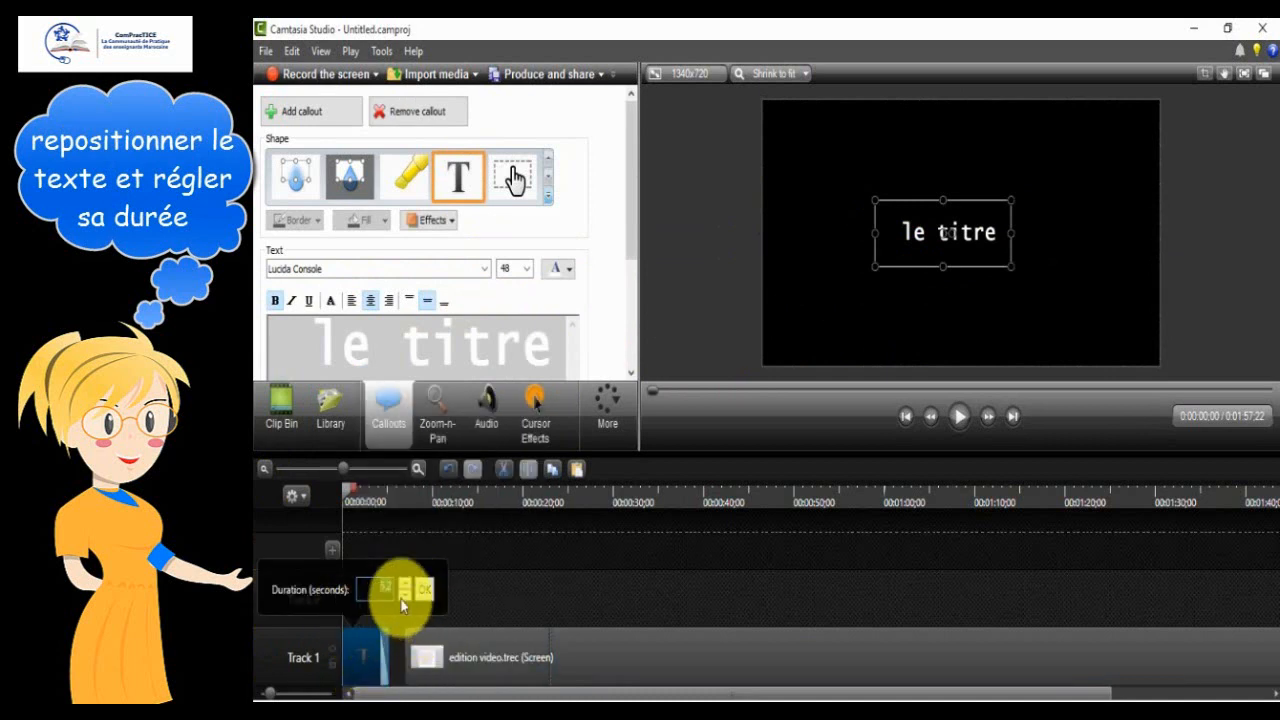
left_click(424, 590)
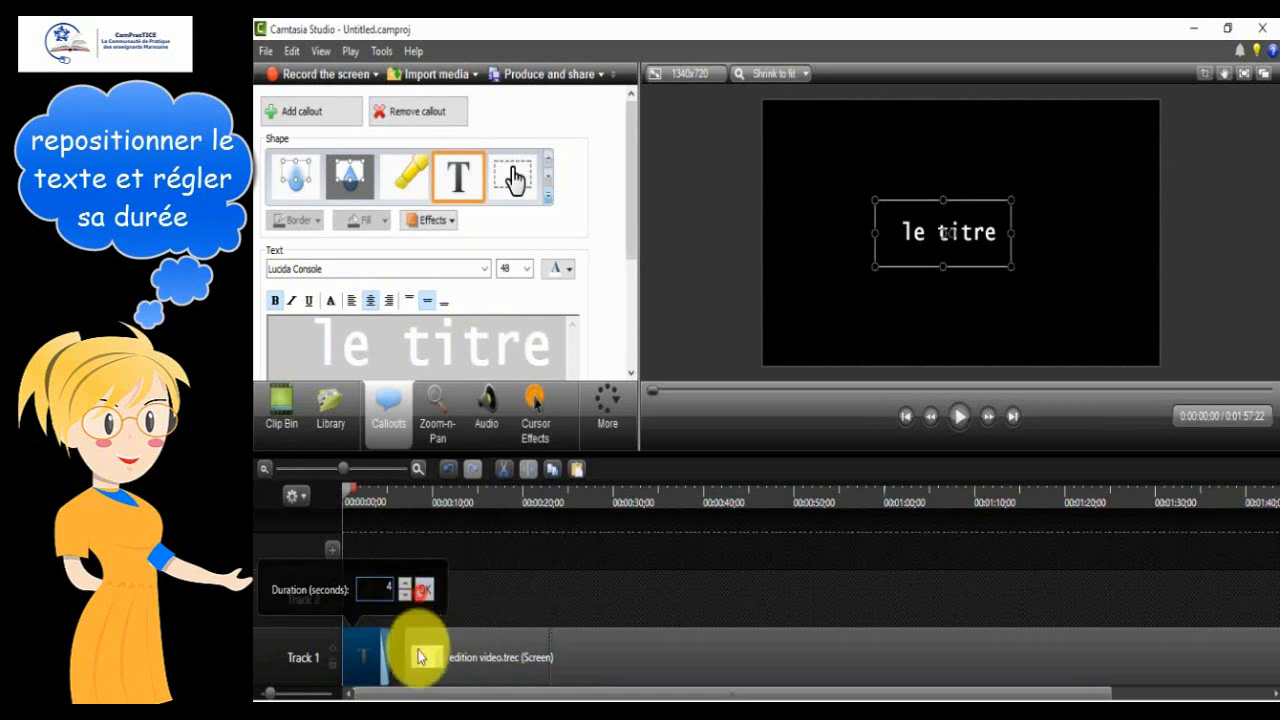
left_click(443, 667)
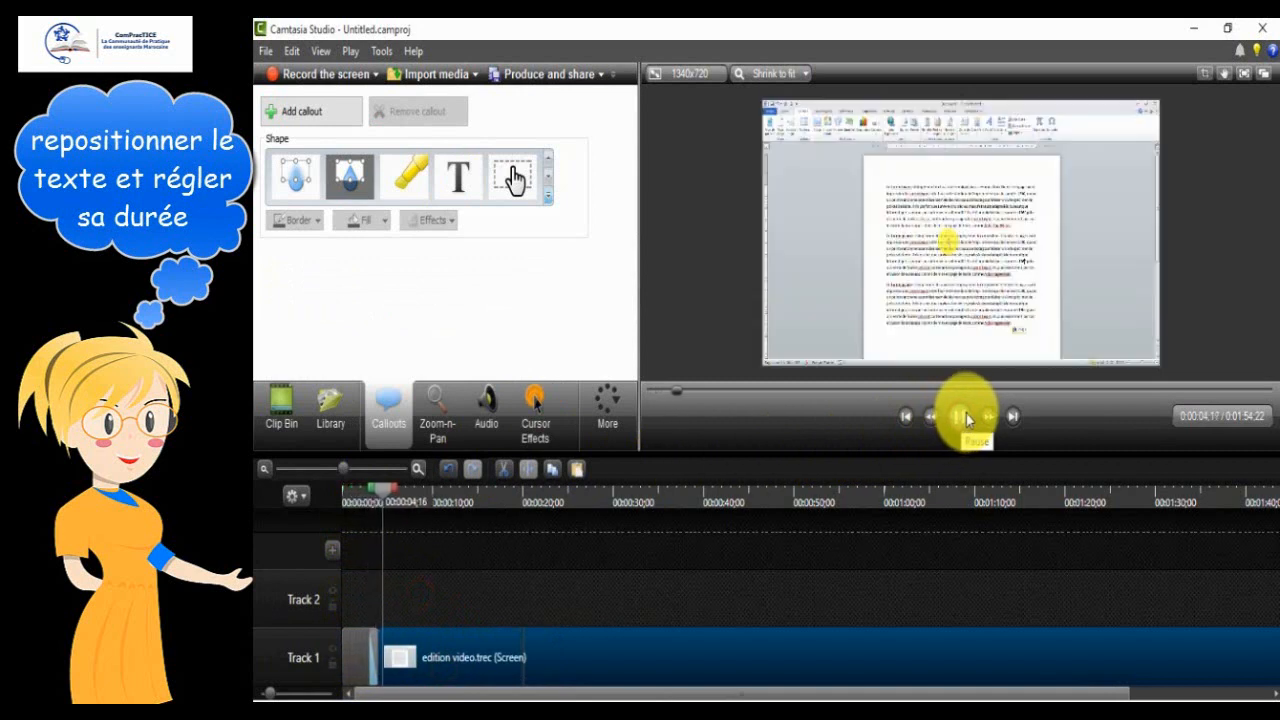
left_click(963, 416)
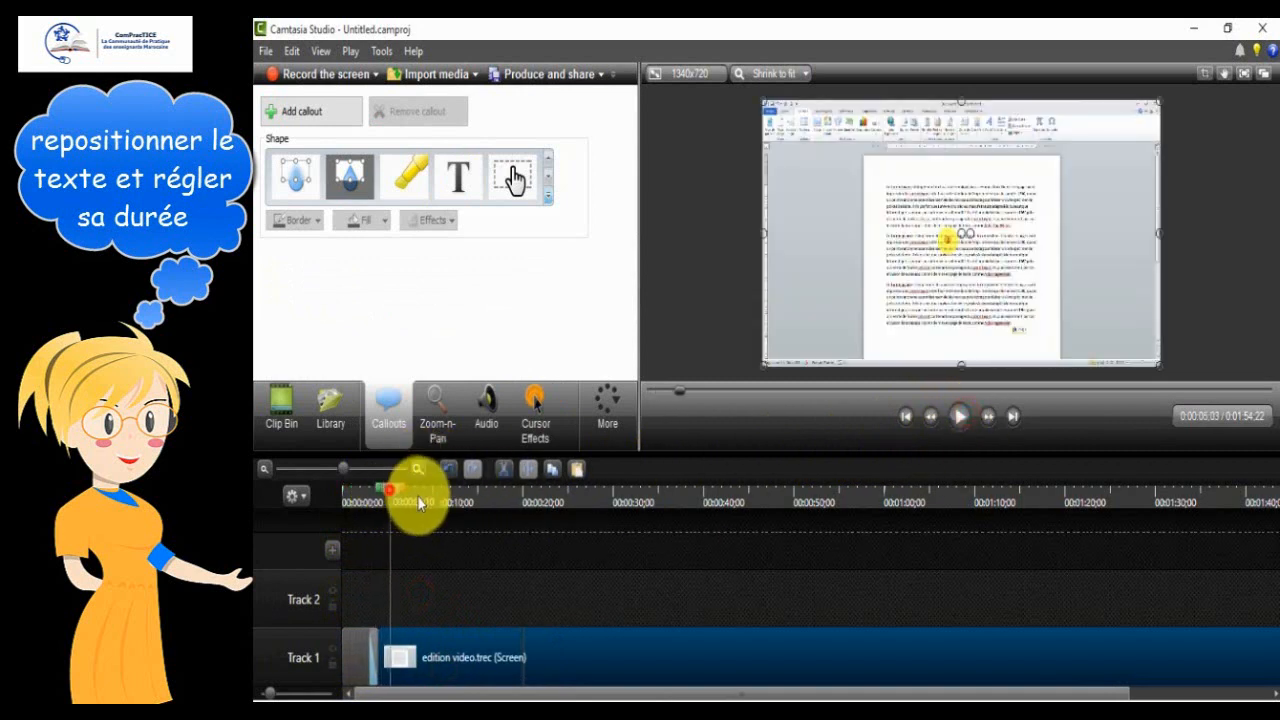
Step: Add a text callout on Track 2 at 00:00:08;18 that reads "les document court"
left_click(418, 502)
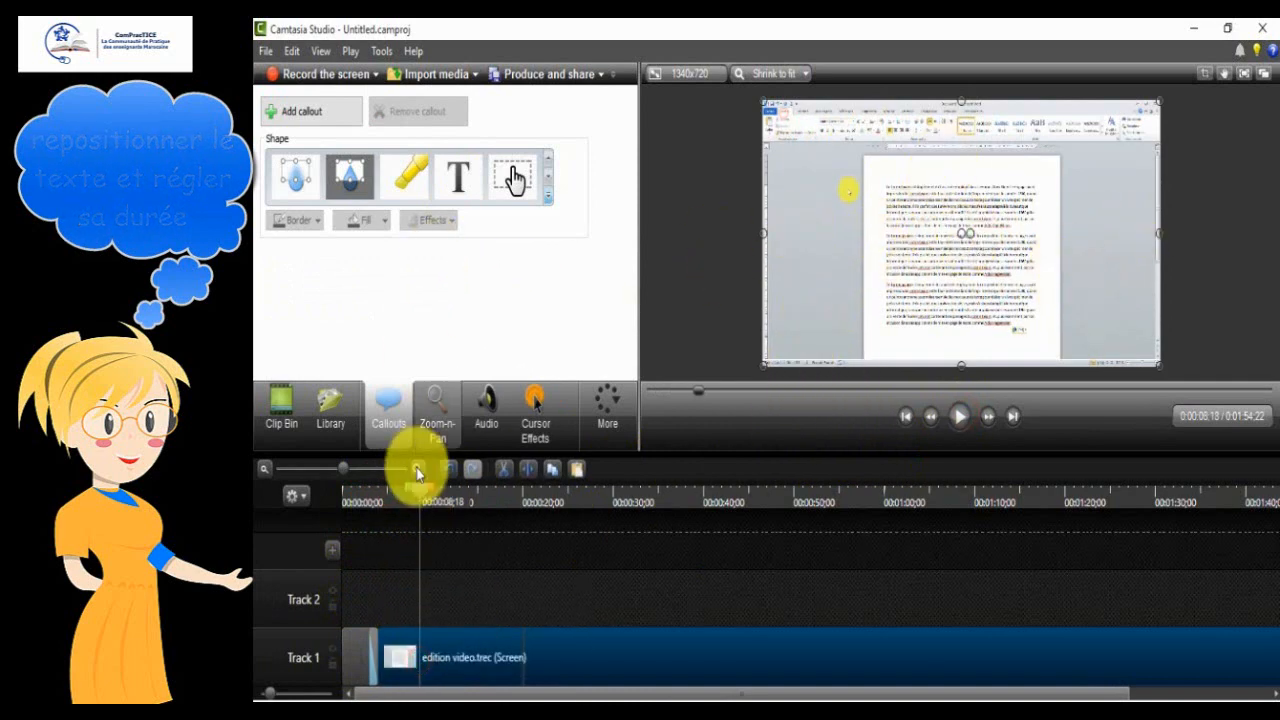
left_click(458, 178)
triple_click(426, 357)
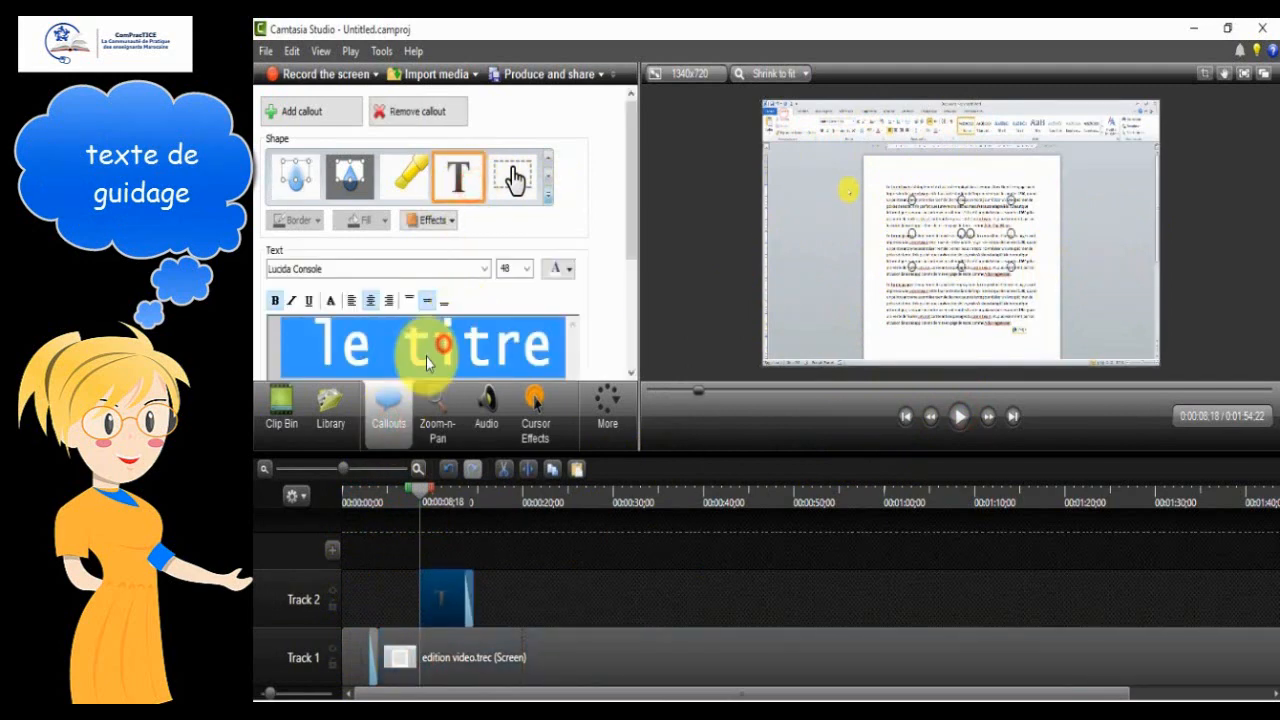
key("BackSpace")
type("les document")
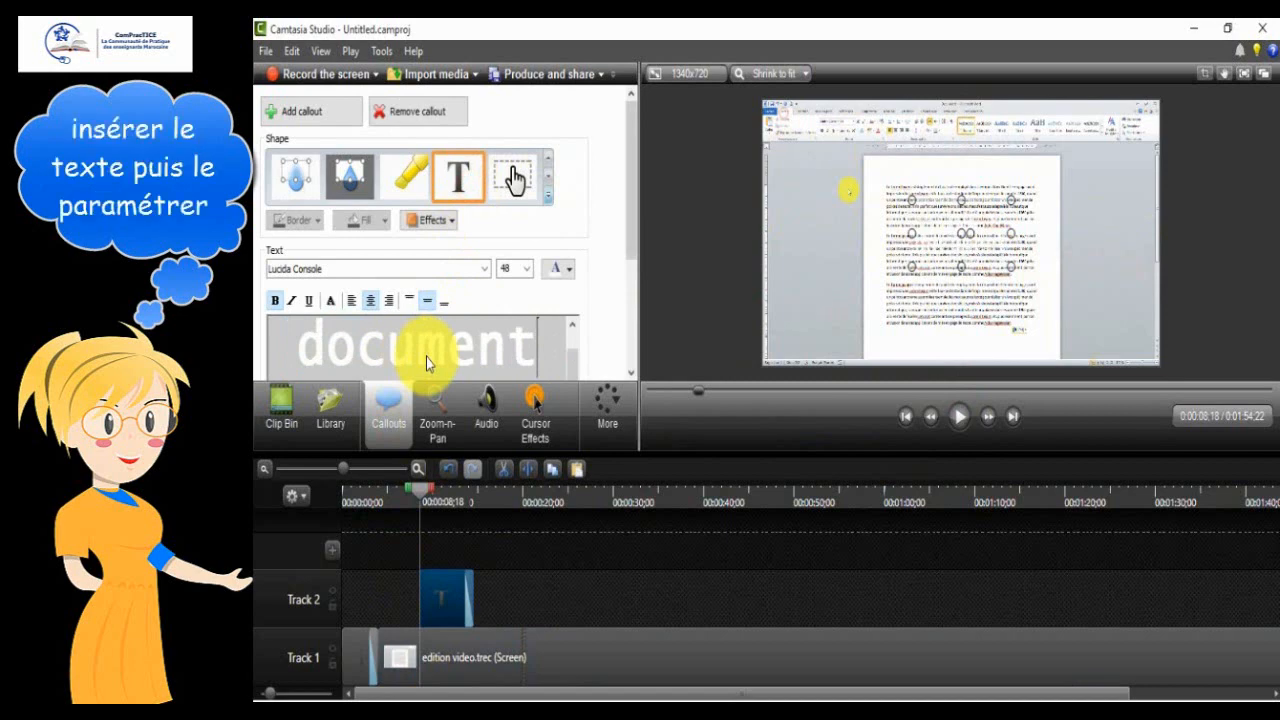
key("Return")
type("court")
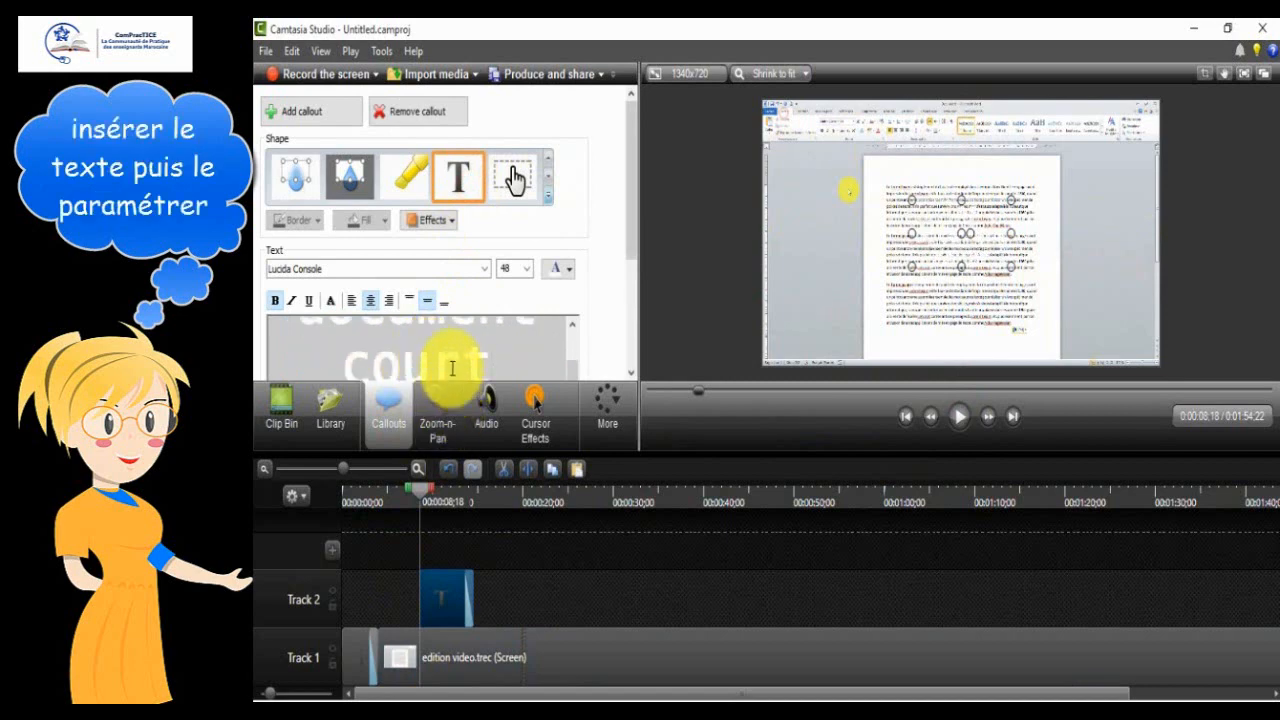
Step: Set the "les document court" text to size 20 and color it red
triple_click(455, 362)
left_click(529, 270)
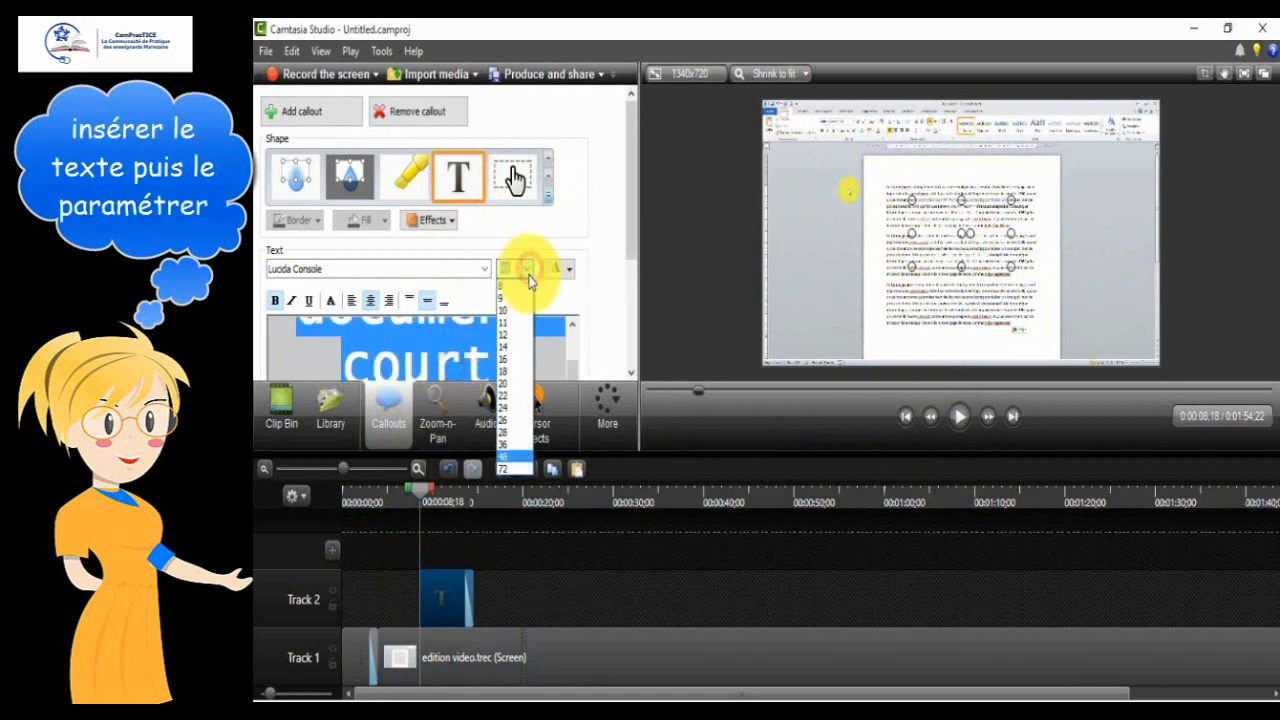
left_click(515, 383)
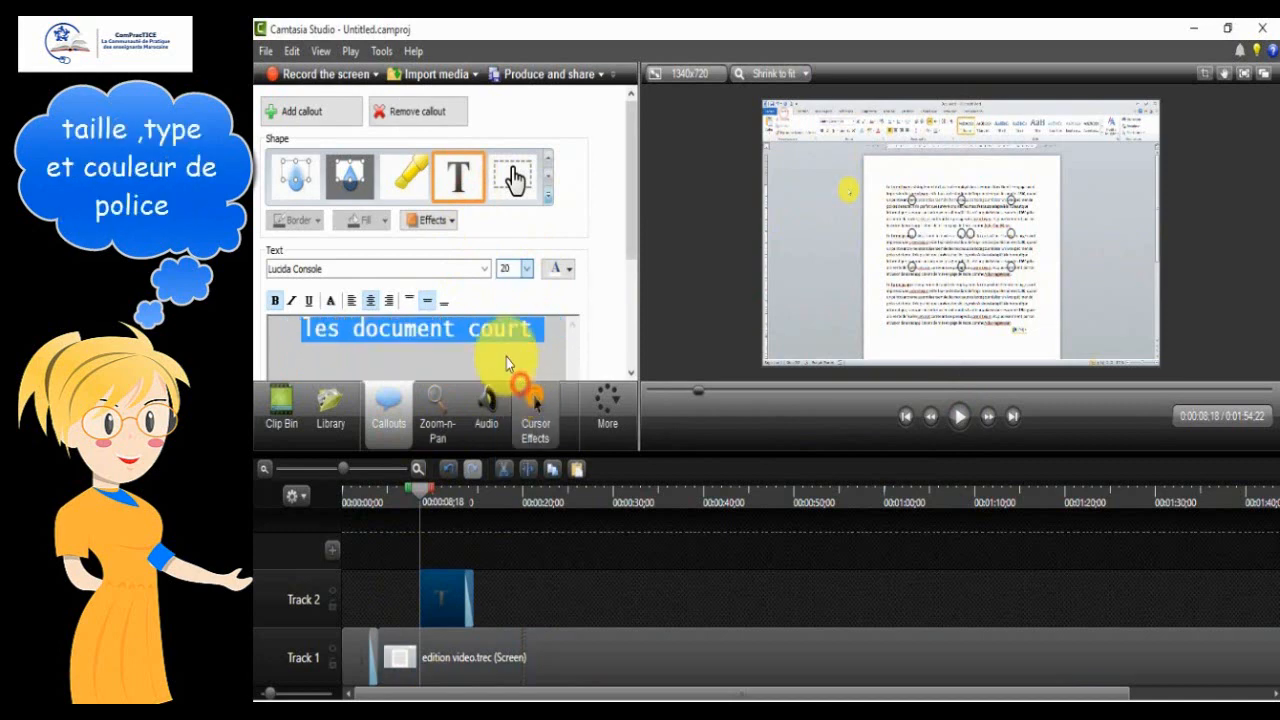
left_click(558, 268)
left_click(573, 312)
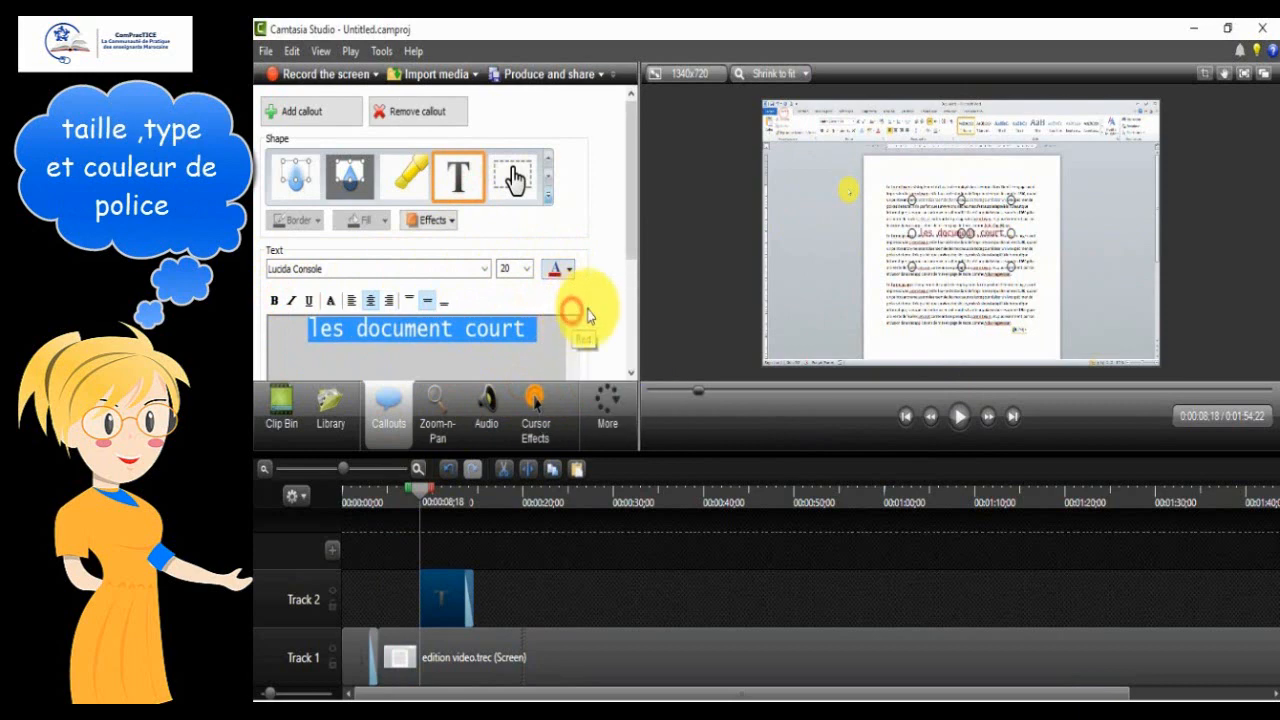
Step: Move the red text callout into the gray margin left of the document page in the preview
left_click_drag(983, 240, 826, 240)
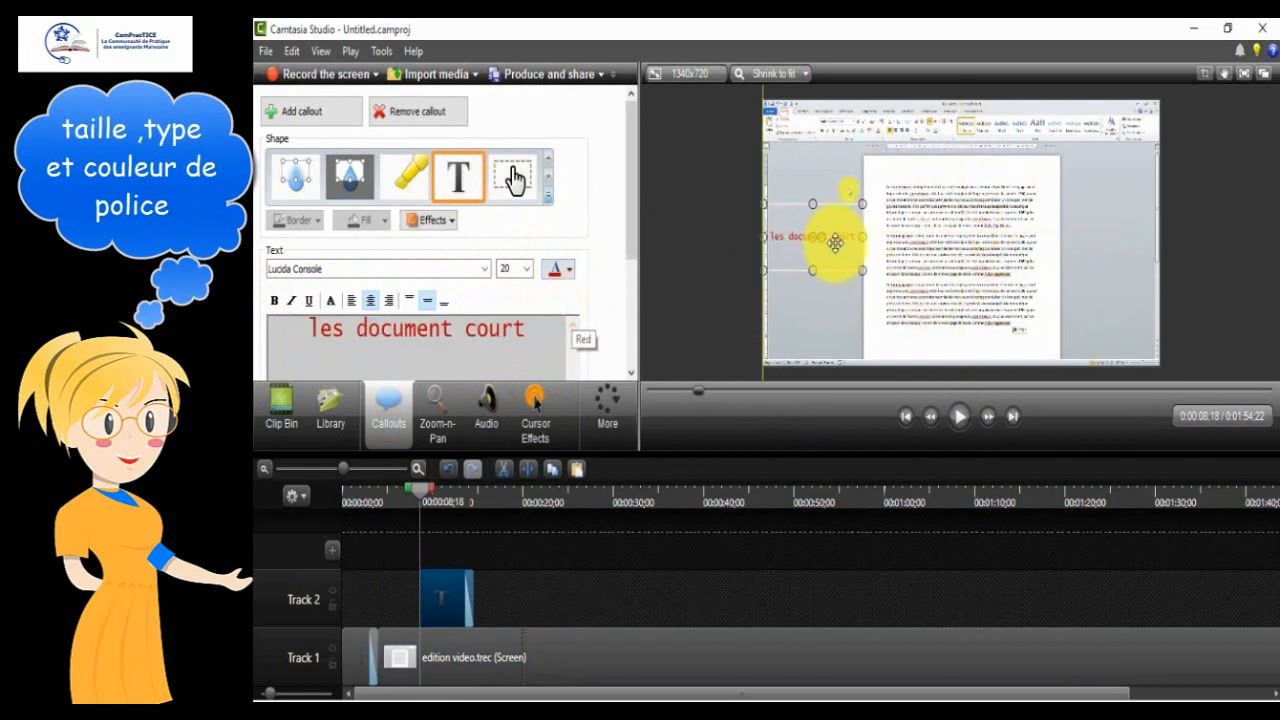
left_click(819, 333)
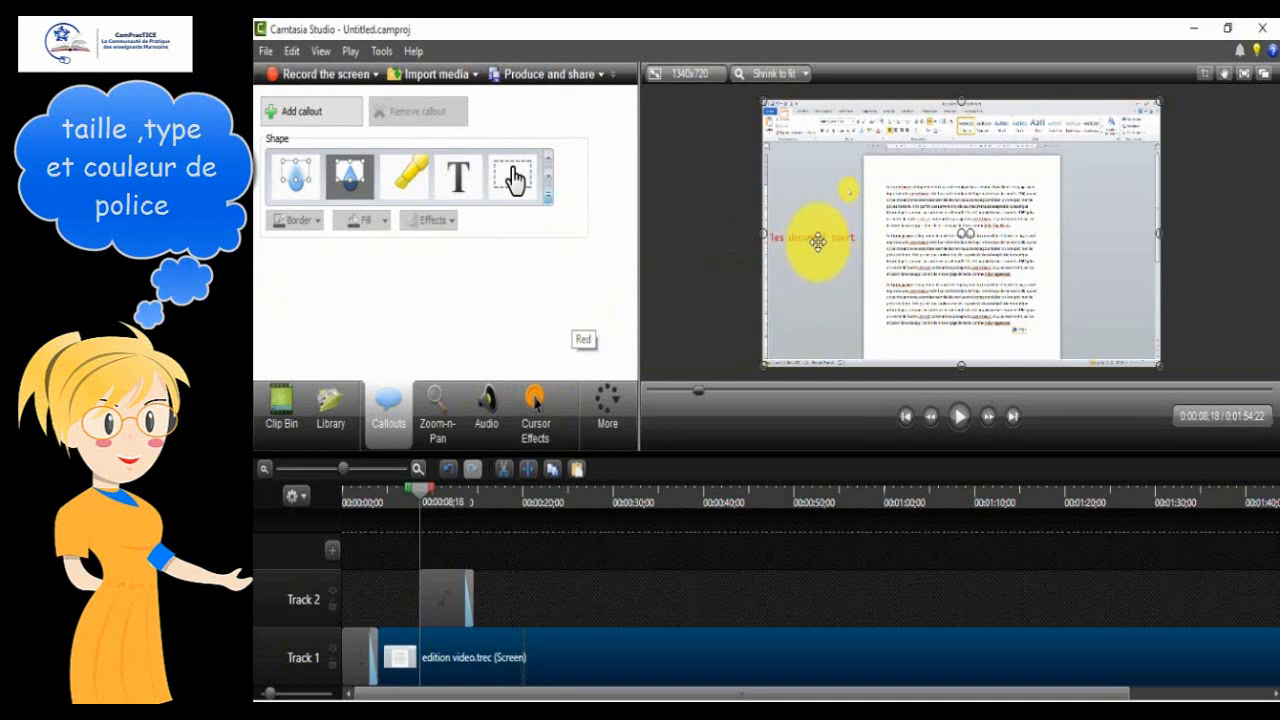
left_click(822, 235)
left_click(809, 305)
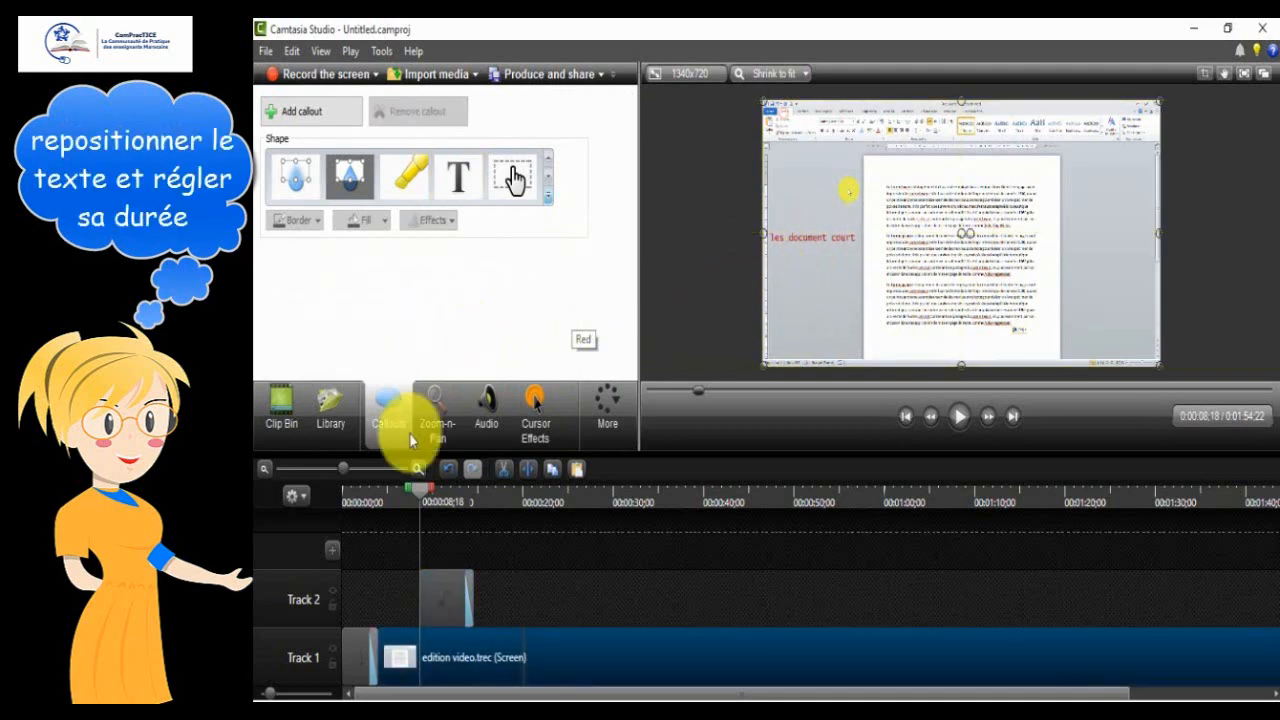
Step: Check the duration setting of the "les document court" callout on Track 2 and accept it
left_click(471, 600)
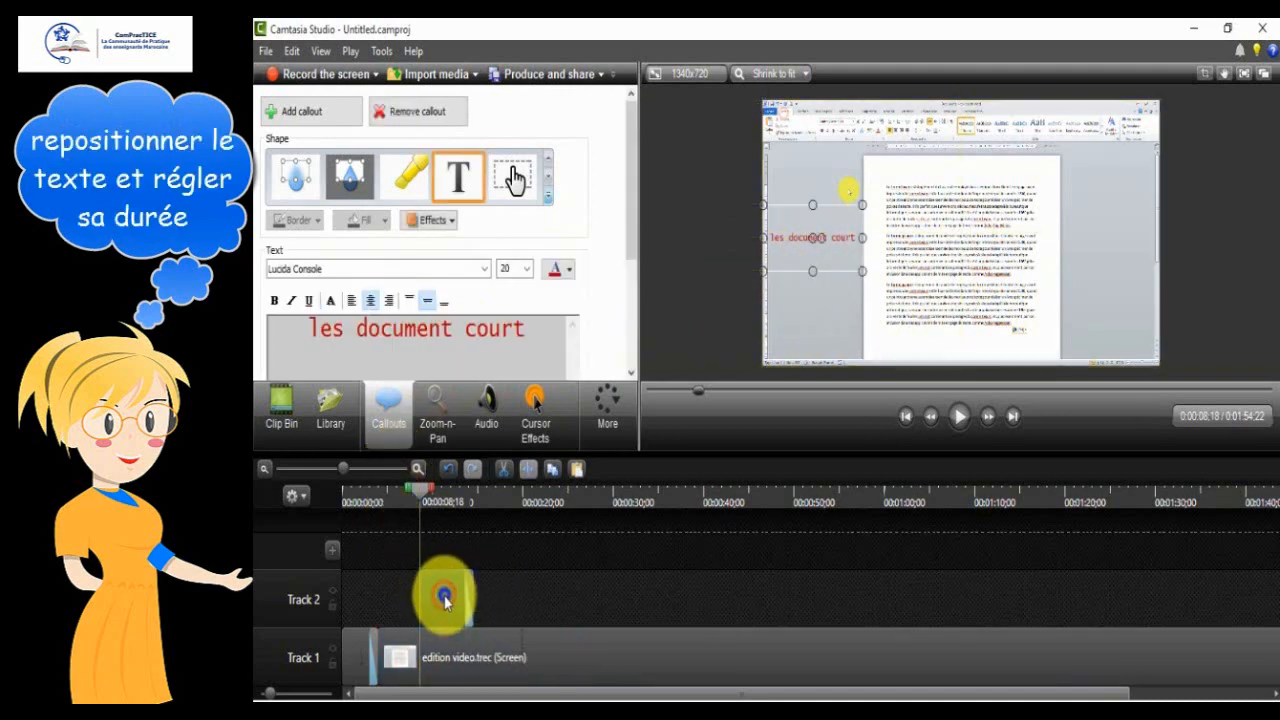
right_click(445, 595)
left_click(490, 578)
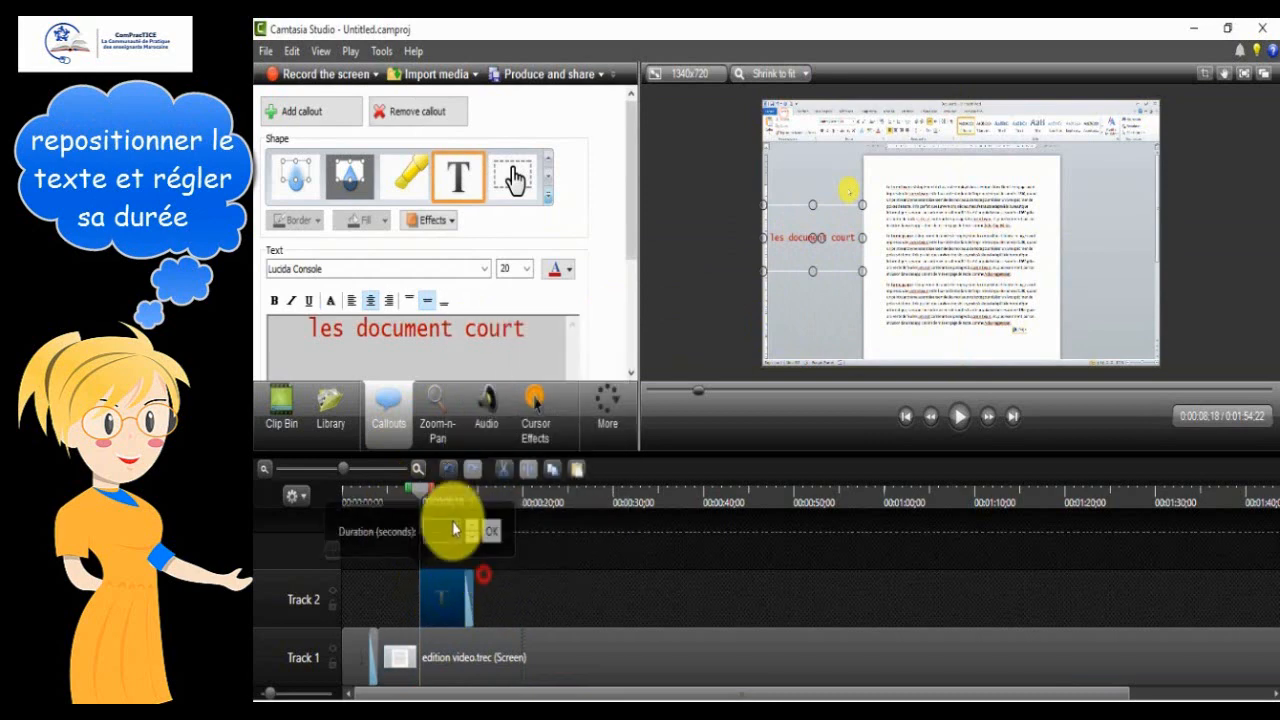
left_click(492, 534)
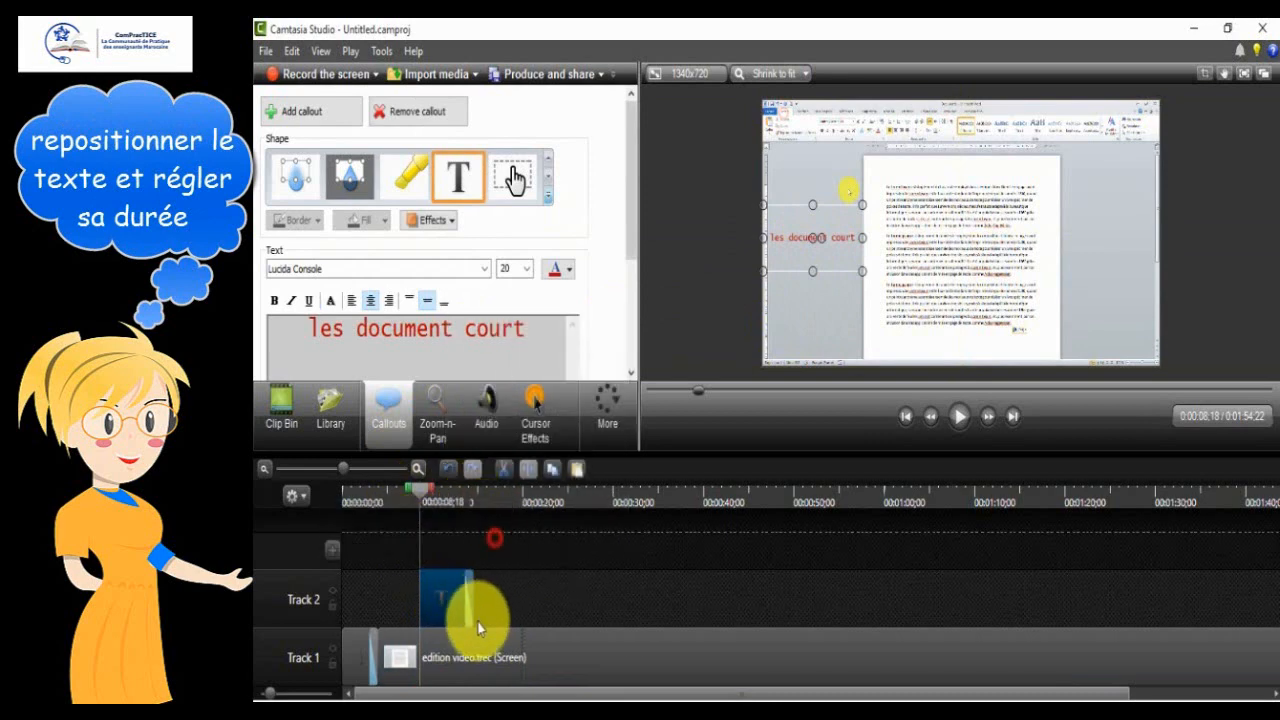
Step: Add a rectangular speech-bubble callout on Track 2 at 00:00:18;16
left_click_drag(430, 496, 531, 513)
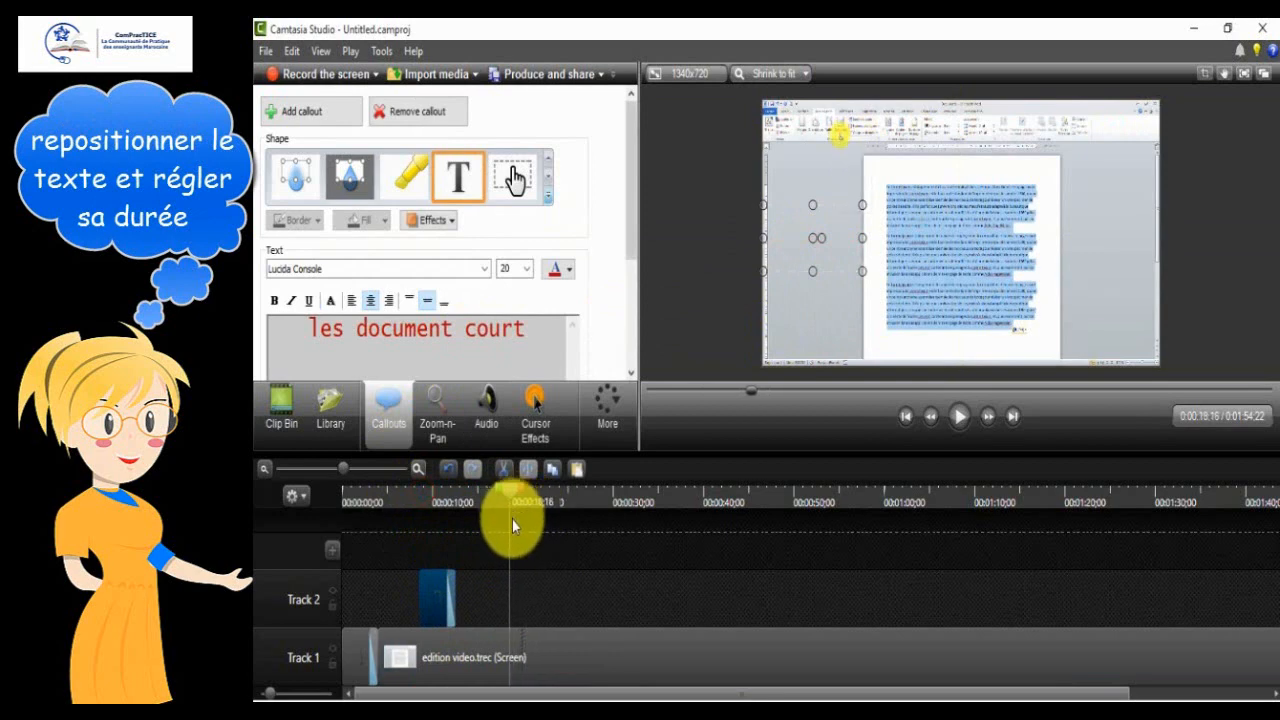
left_click(508, 606)
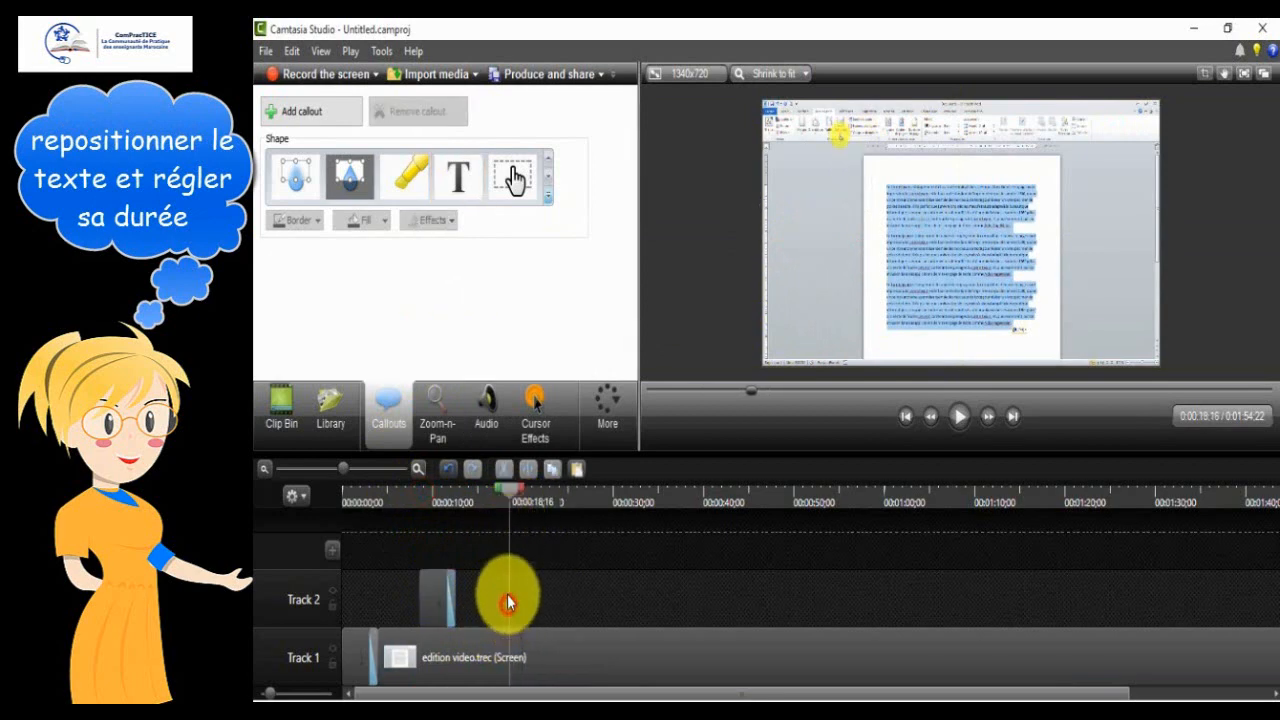
left_click(388, 402)
left_click(546, 195)
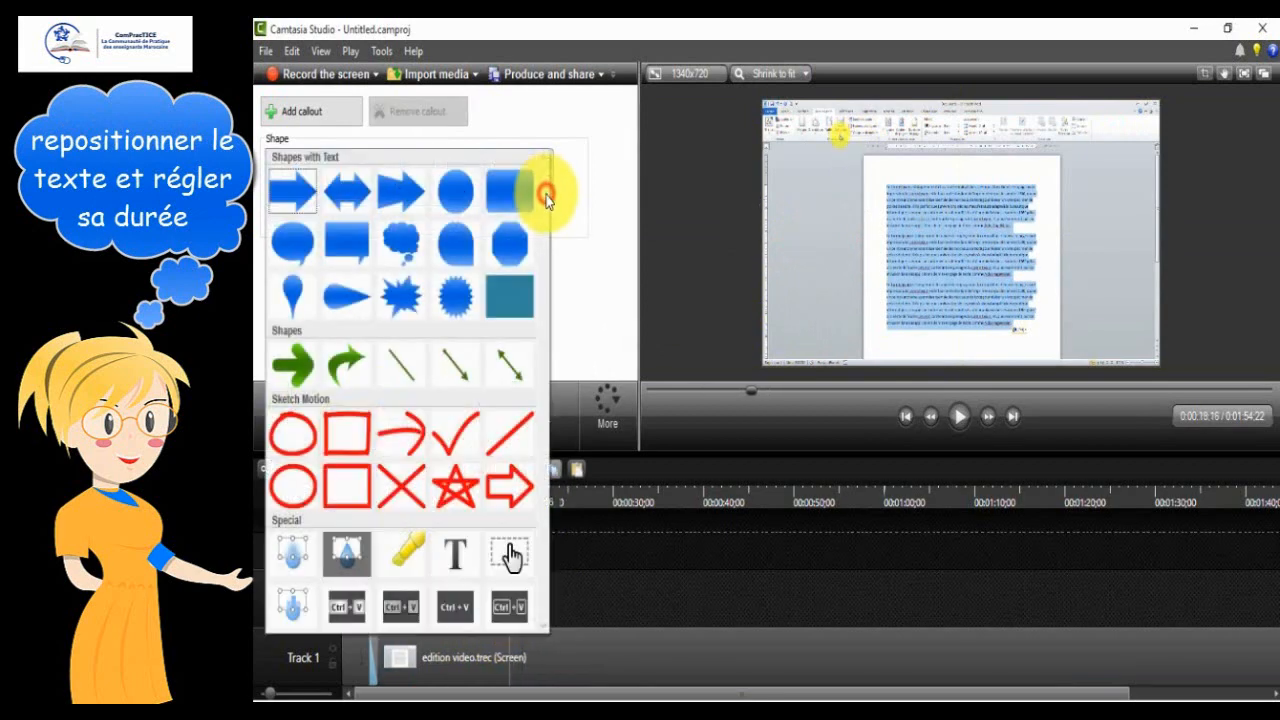
left_click(349, 243)
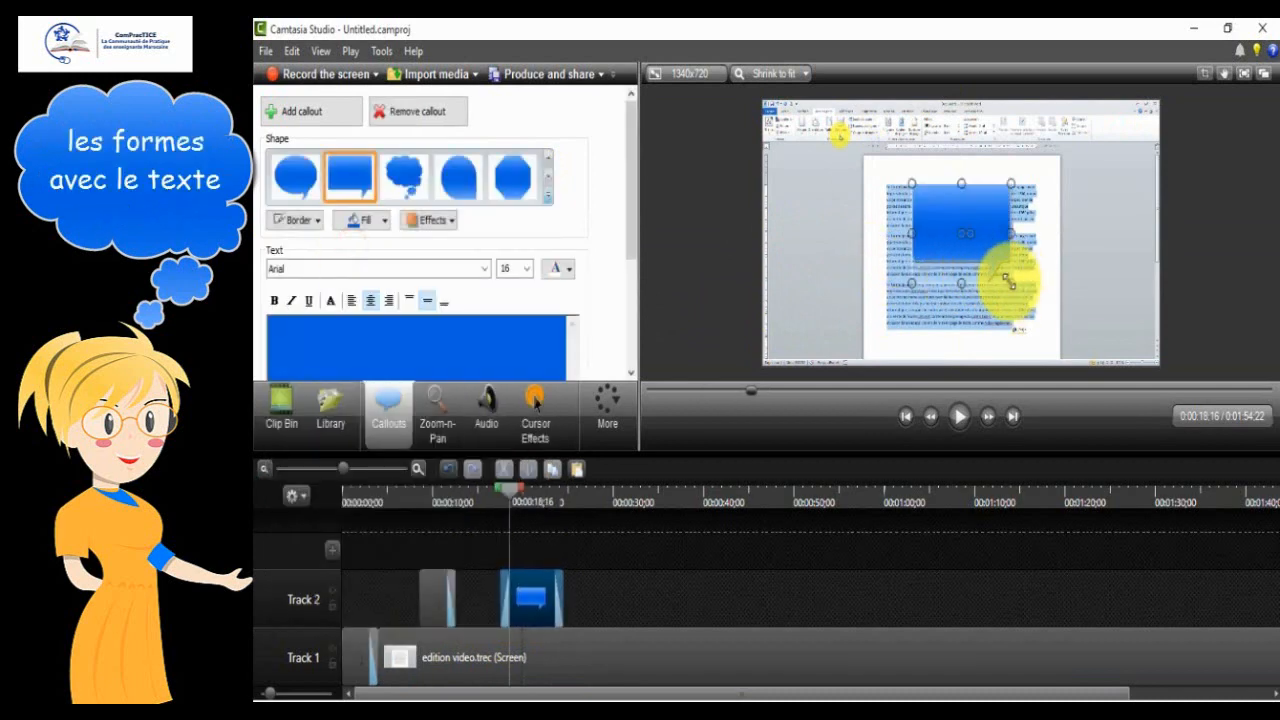
Step: Shrink the blue speech bubble and move it into the gray margin right of the document page in the preview
left_click_drag(1009, 283, 1124, 226)
left_click(1122, 252)
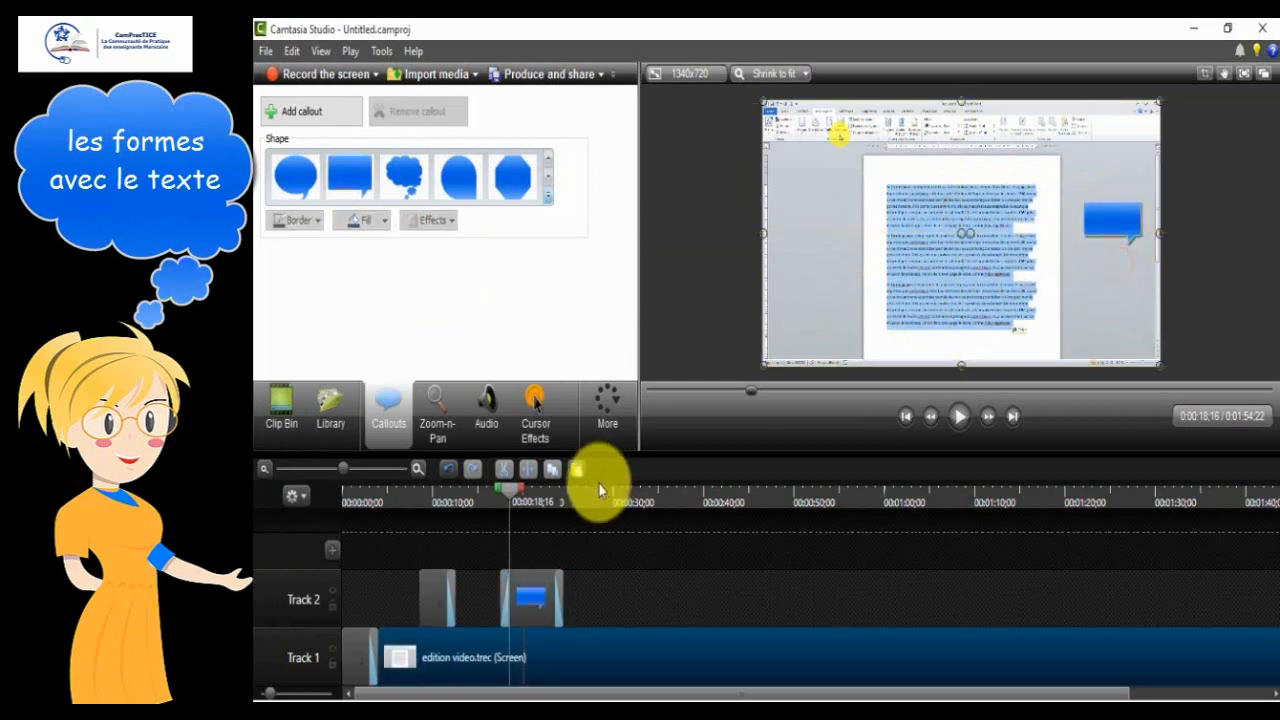
left_click(524, 584)
Step: Add a text callout on Track 3 at 00:00:18;16 that reads "le document long"
left_click(509, 541)
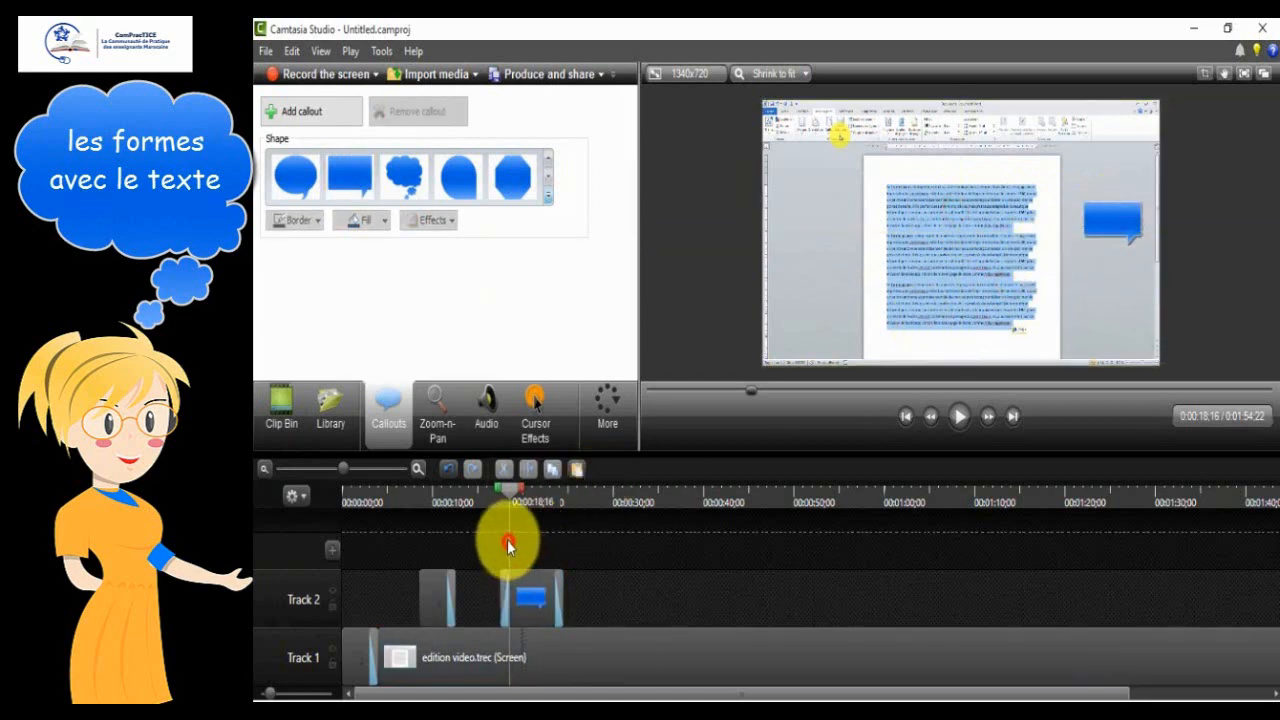
left_click(551, 200)
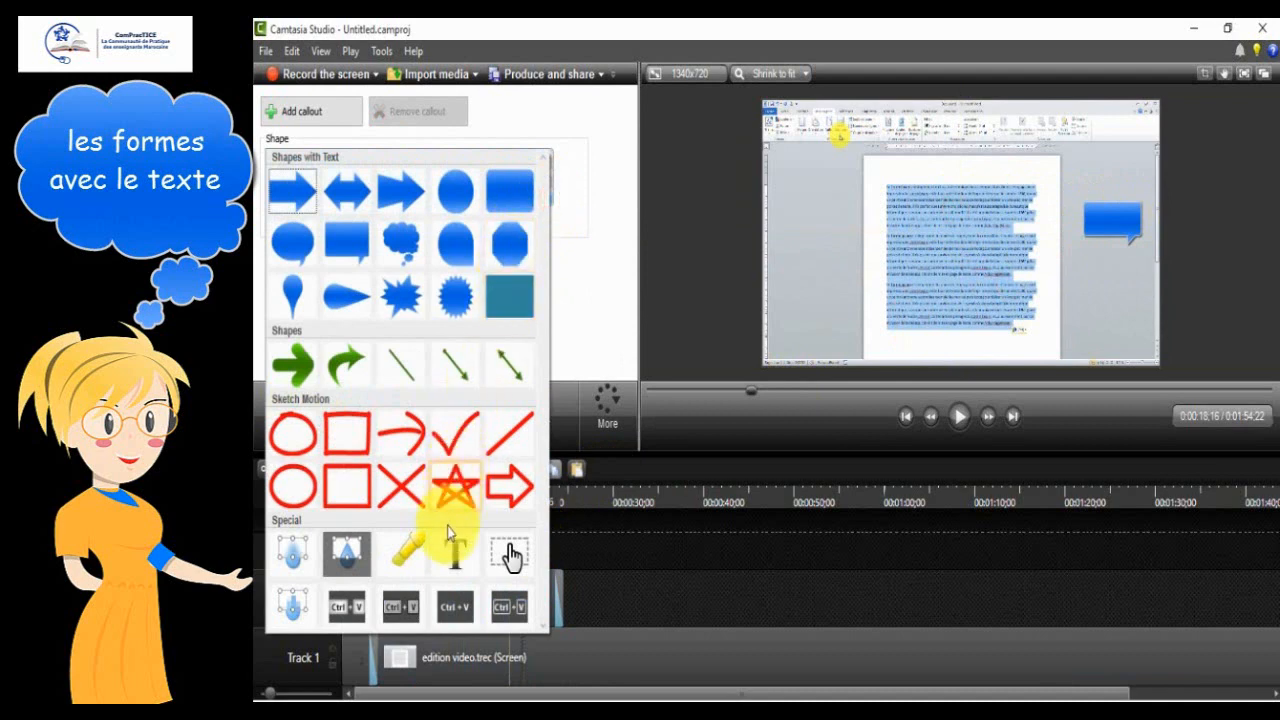
left_click(457, 551)
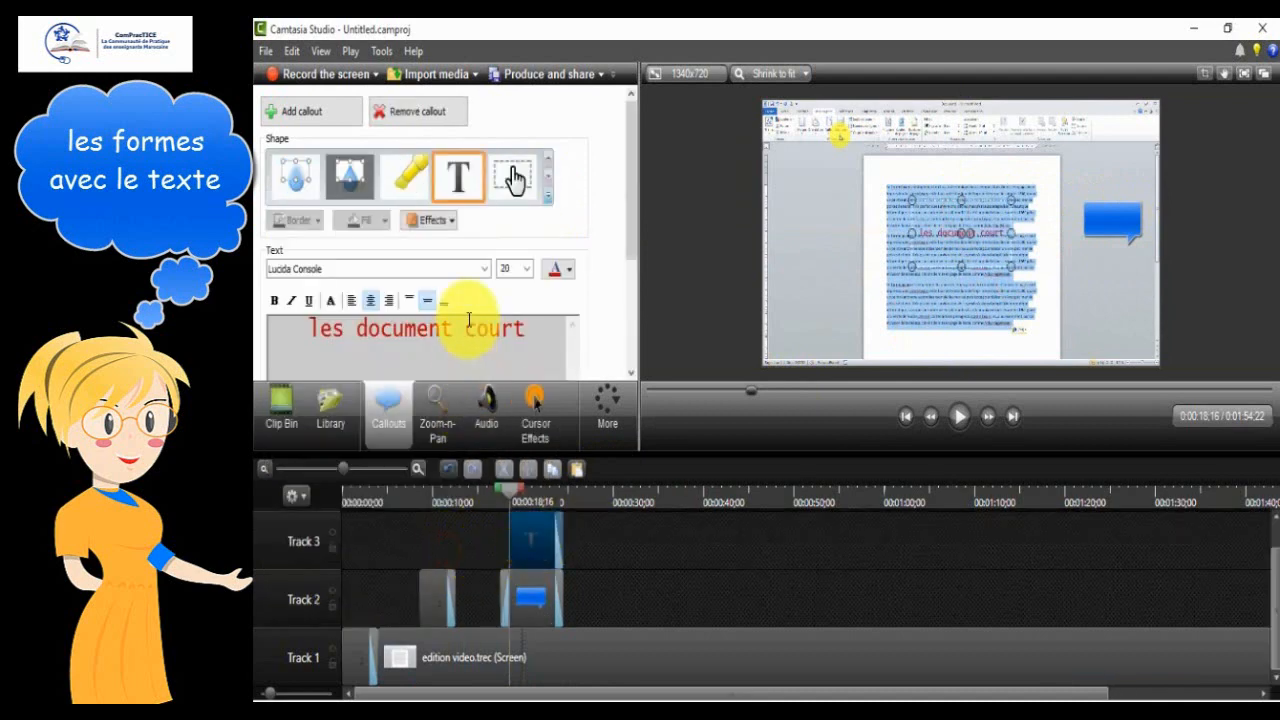
triple_click(467, 325)
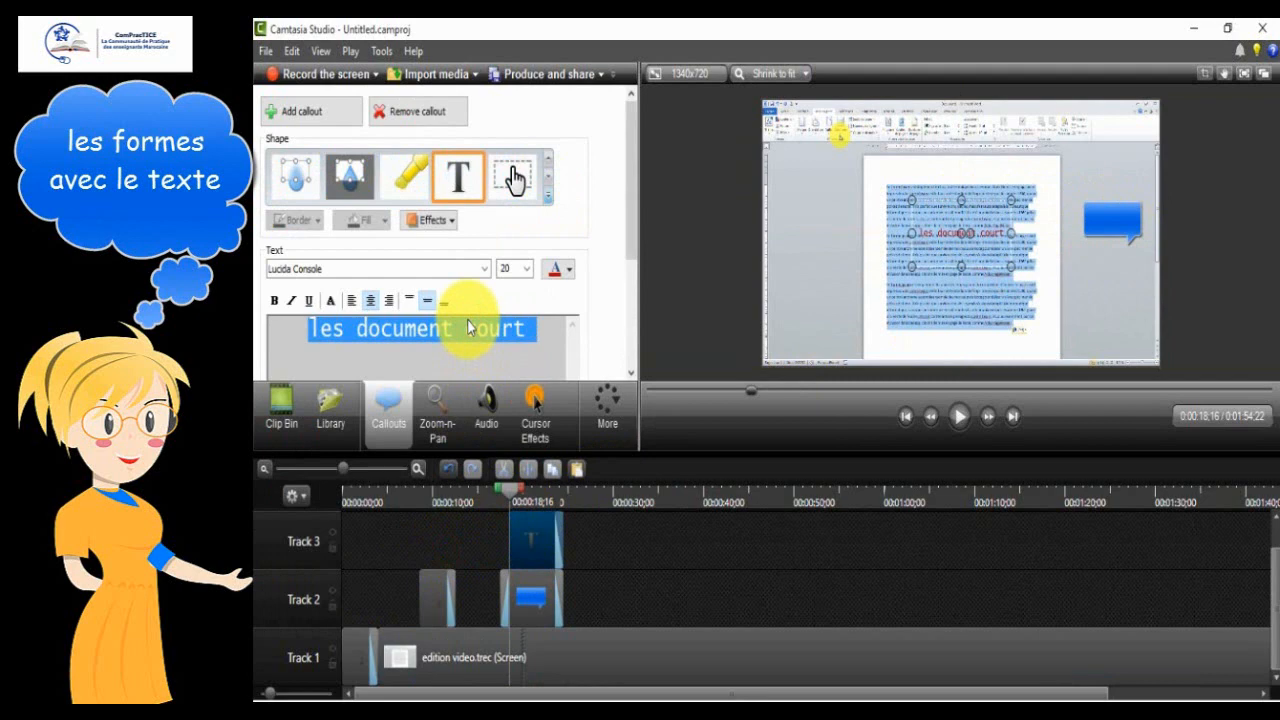
type("le docum")
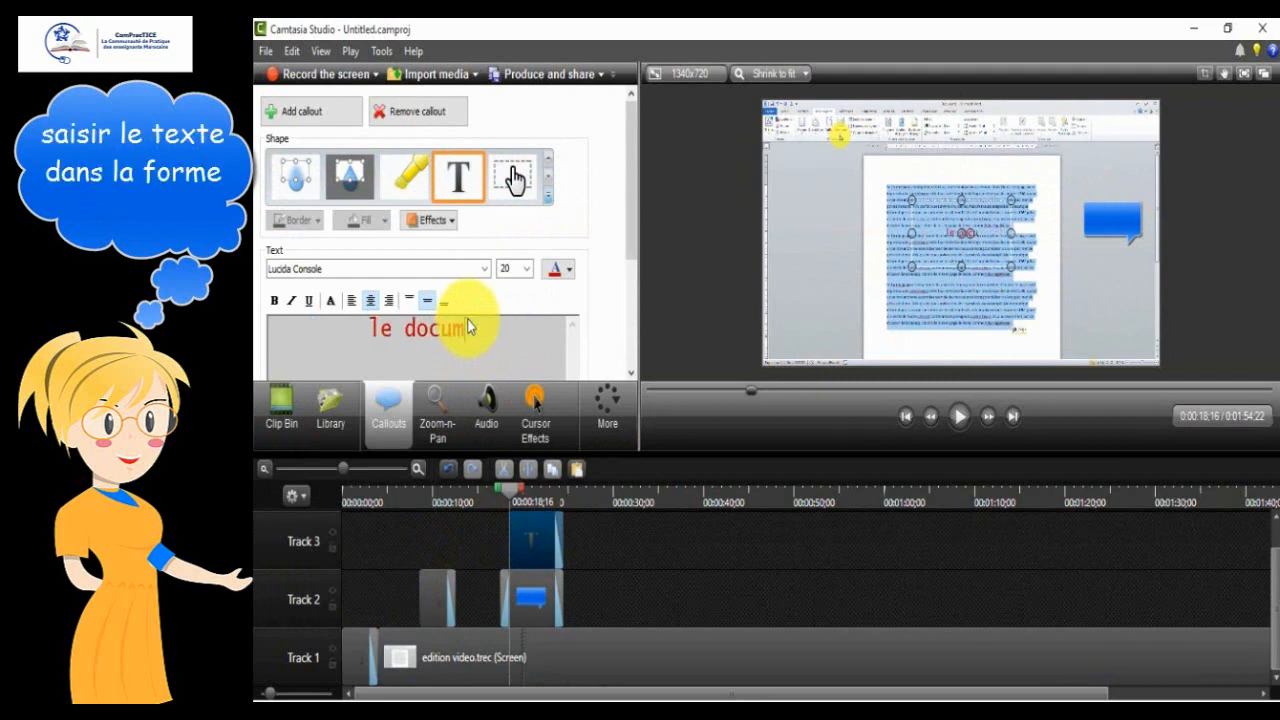
type("ent long")
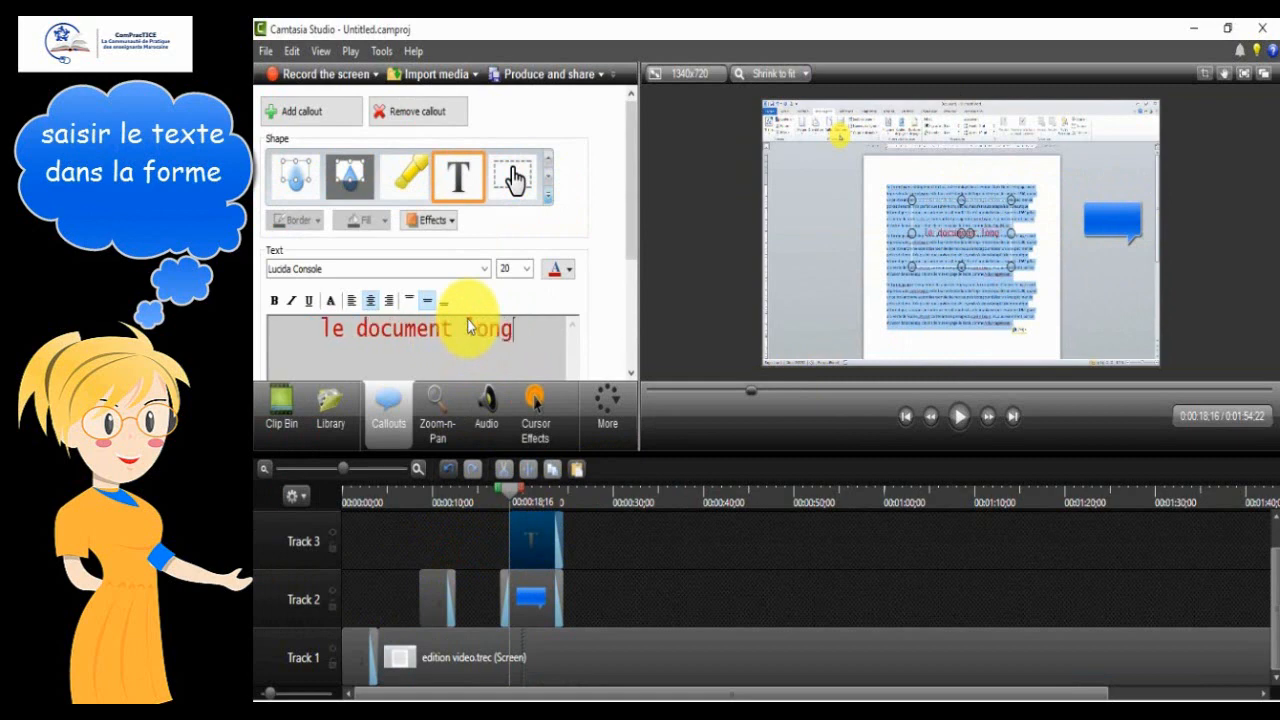
Step: Color the "le document long" text black and place it inside the blue speech bubble
triple_click(466, 333)
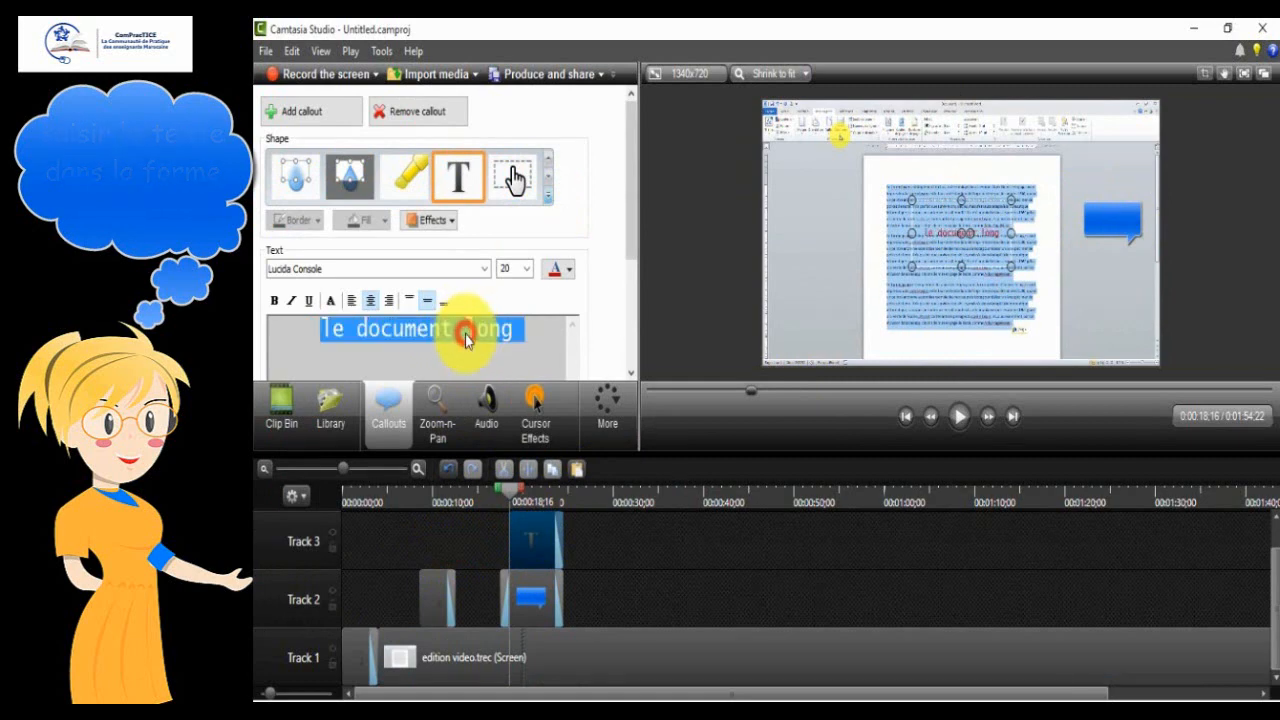
left_click(567, 274)
left_click(562, 314)
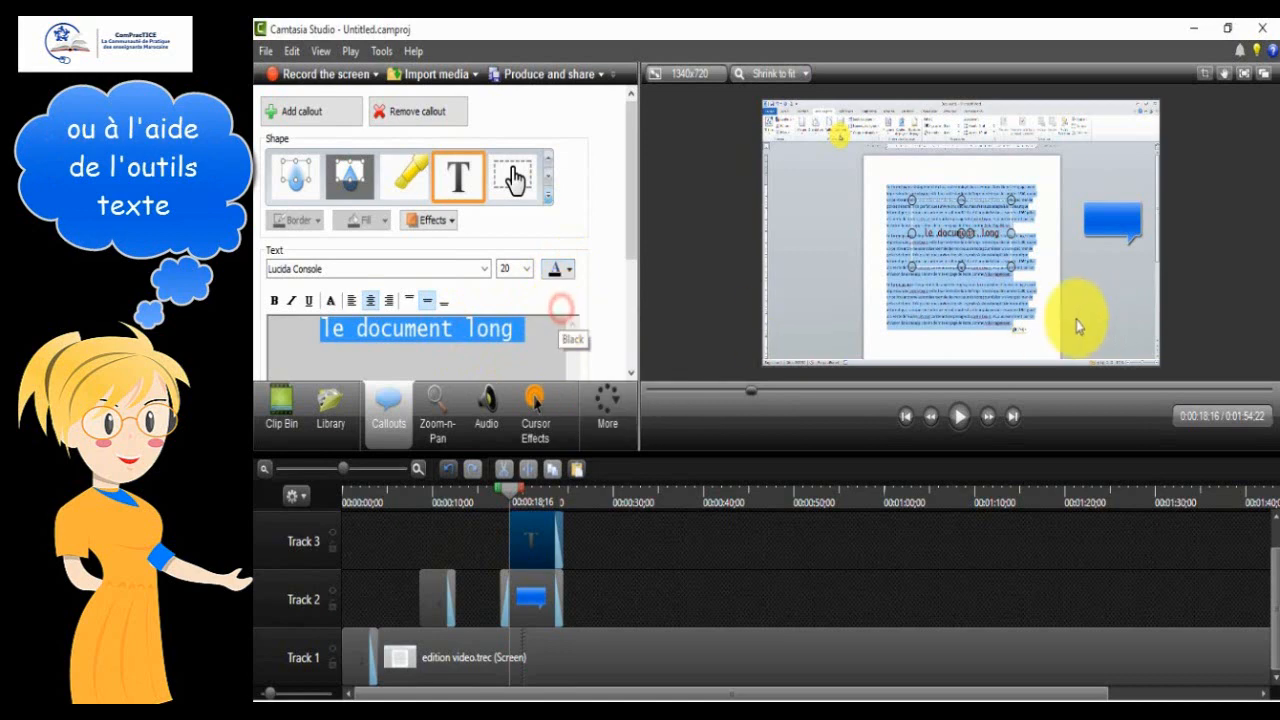
left_click_drag(957, 228, 1101, 221)
left_click(1062, 331)
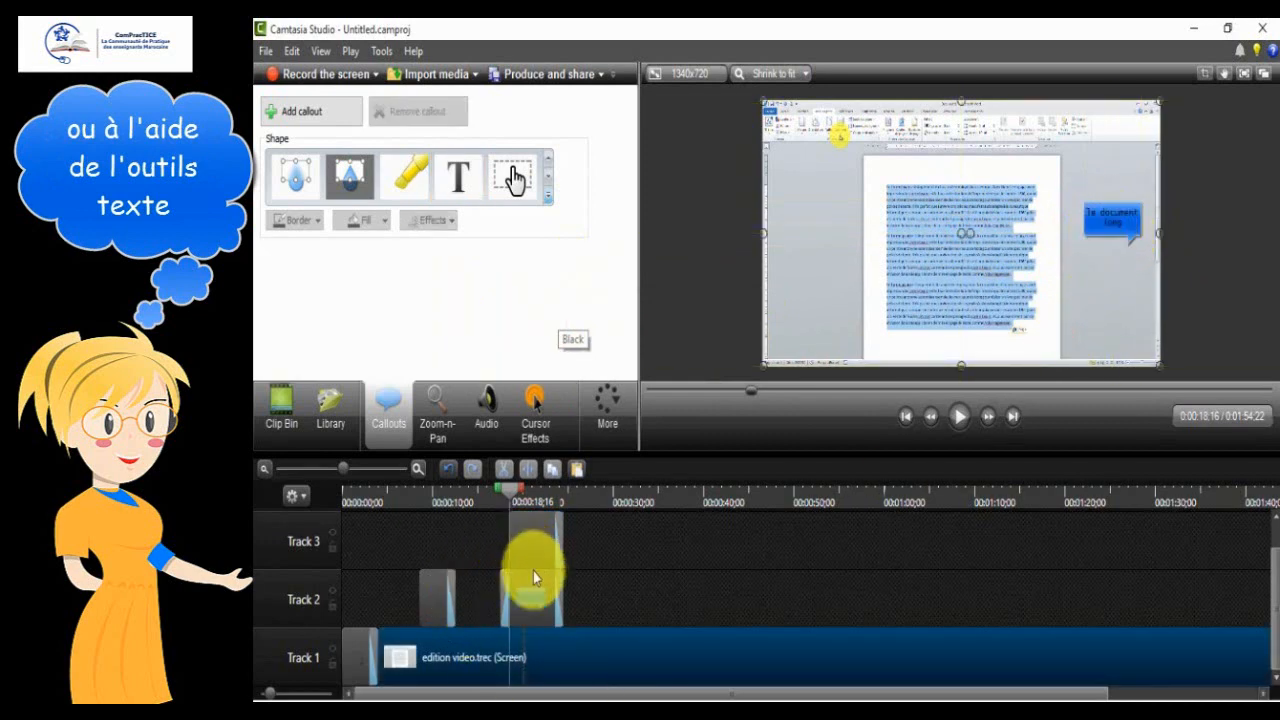
Step: Add a thick straight arrow callout from the shapes without text on Track 2 at 00:00:32;15
left_click(633, 499)
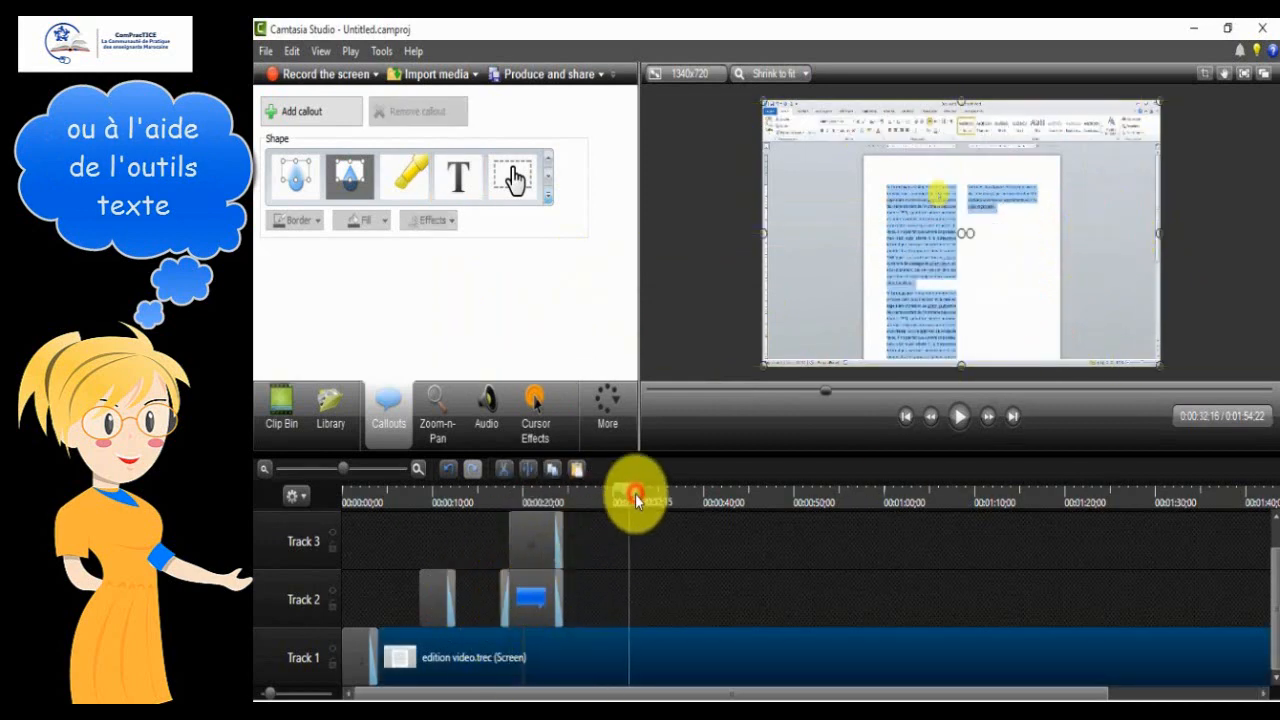
left_click(634, 599)
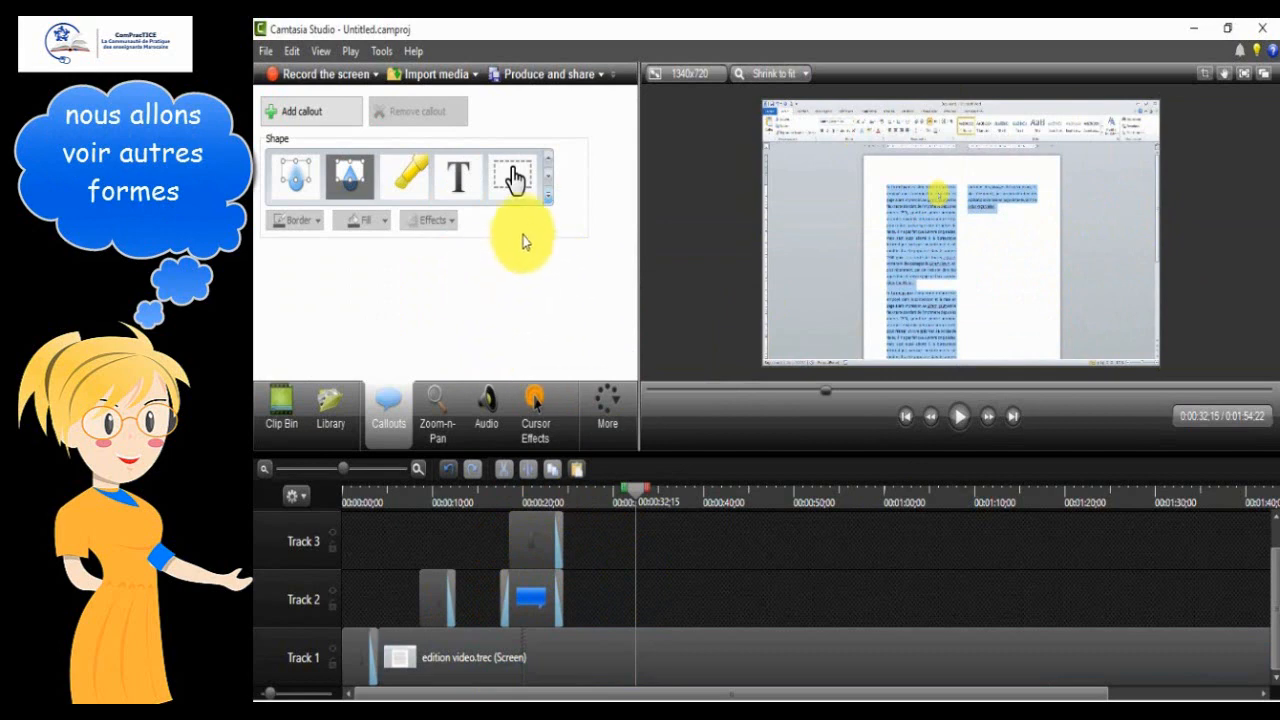
left_click(545, 200)
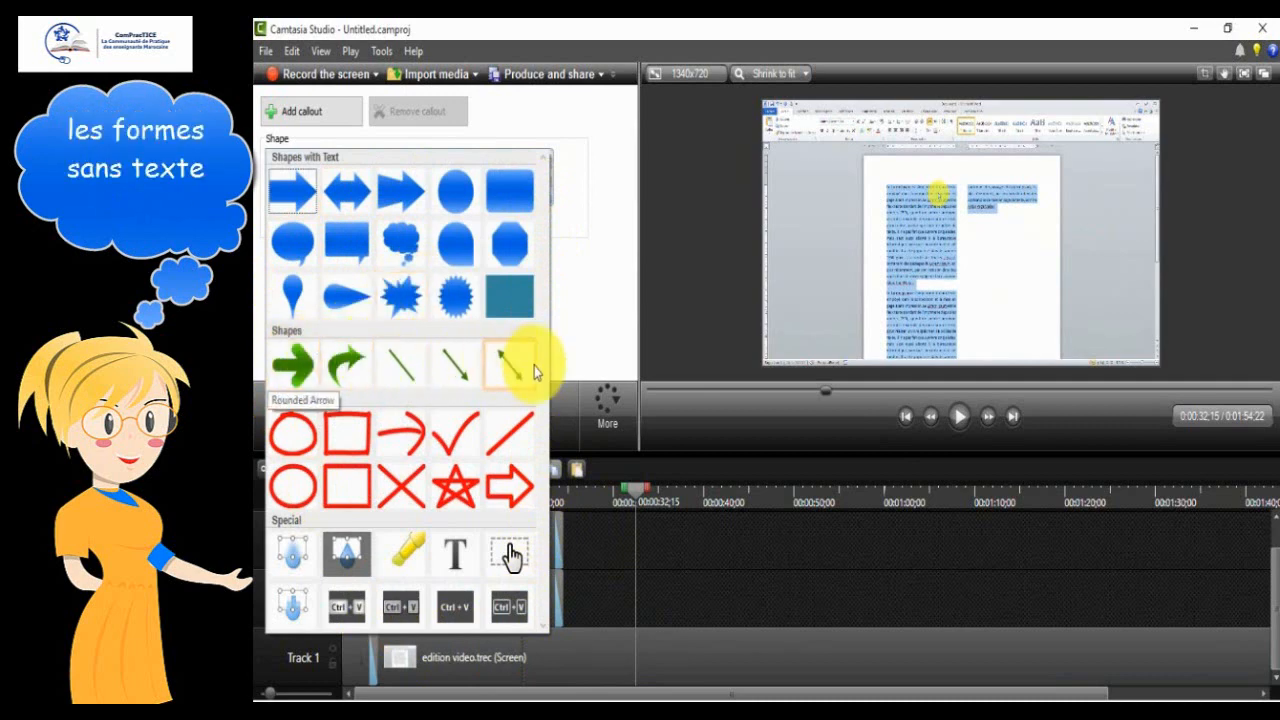
left_click(294, 370)
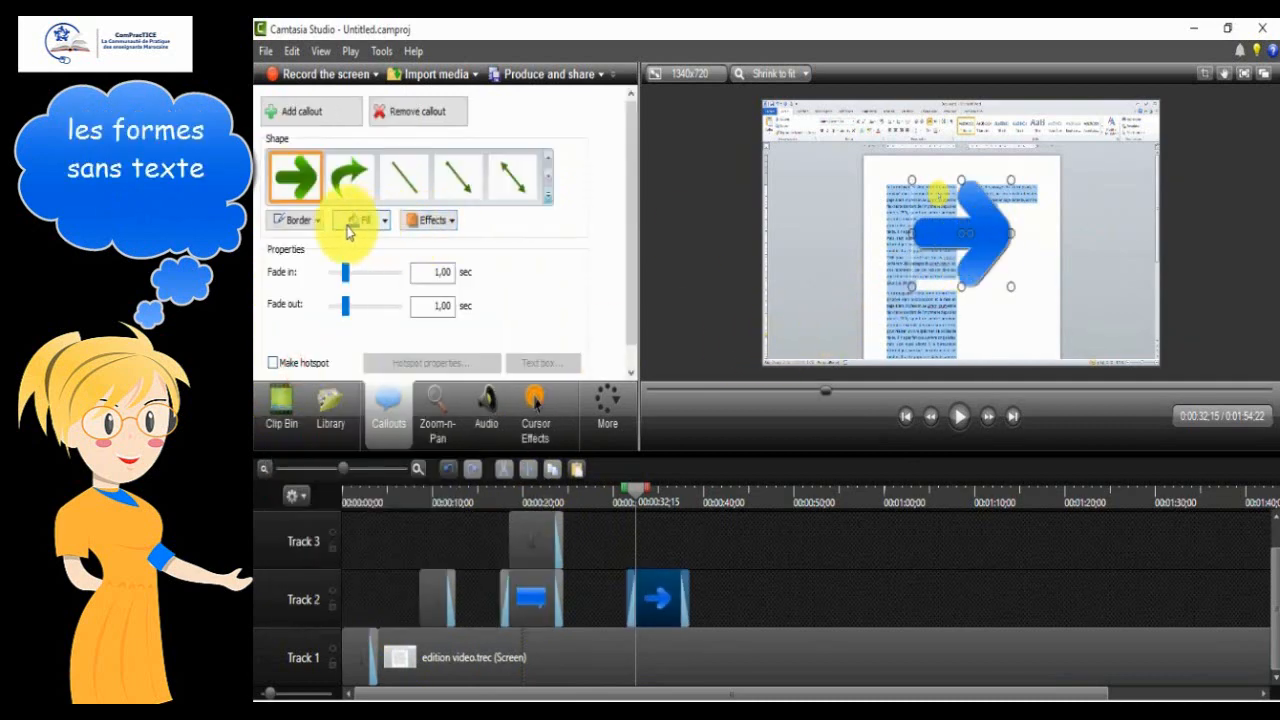
Step: Try a red fill on the arrow callout and settle on an orange fill
left_click(387, 223)
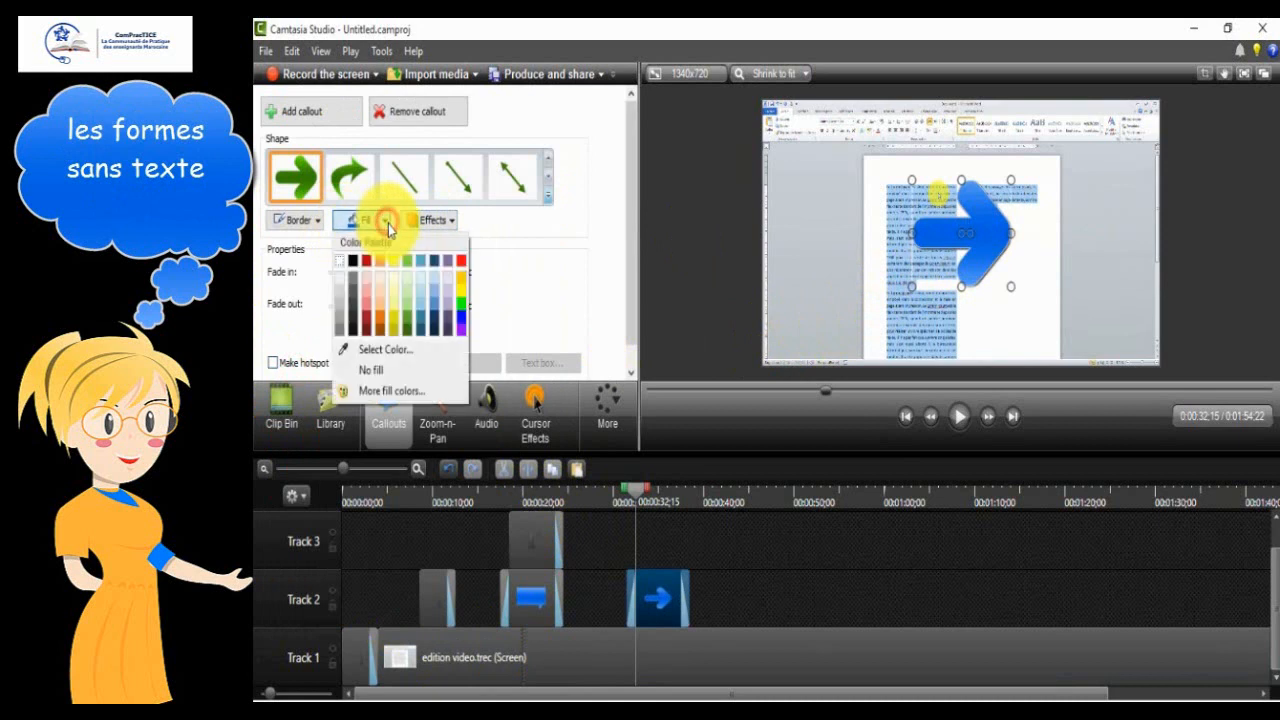
left_click(463, 268)
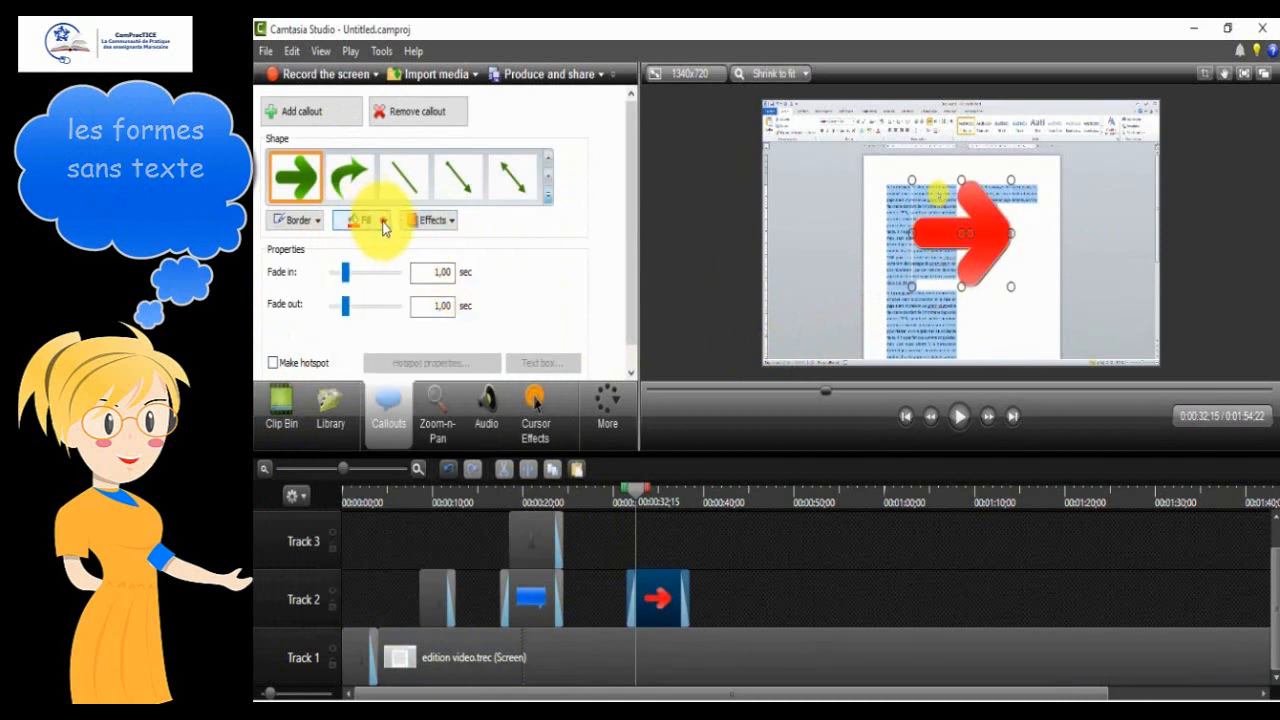
left_click(384, 220)
left_click(381, 321)
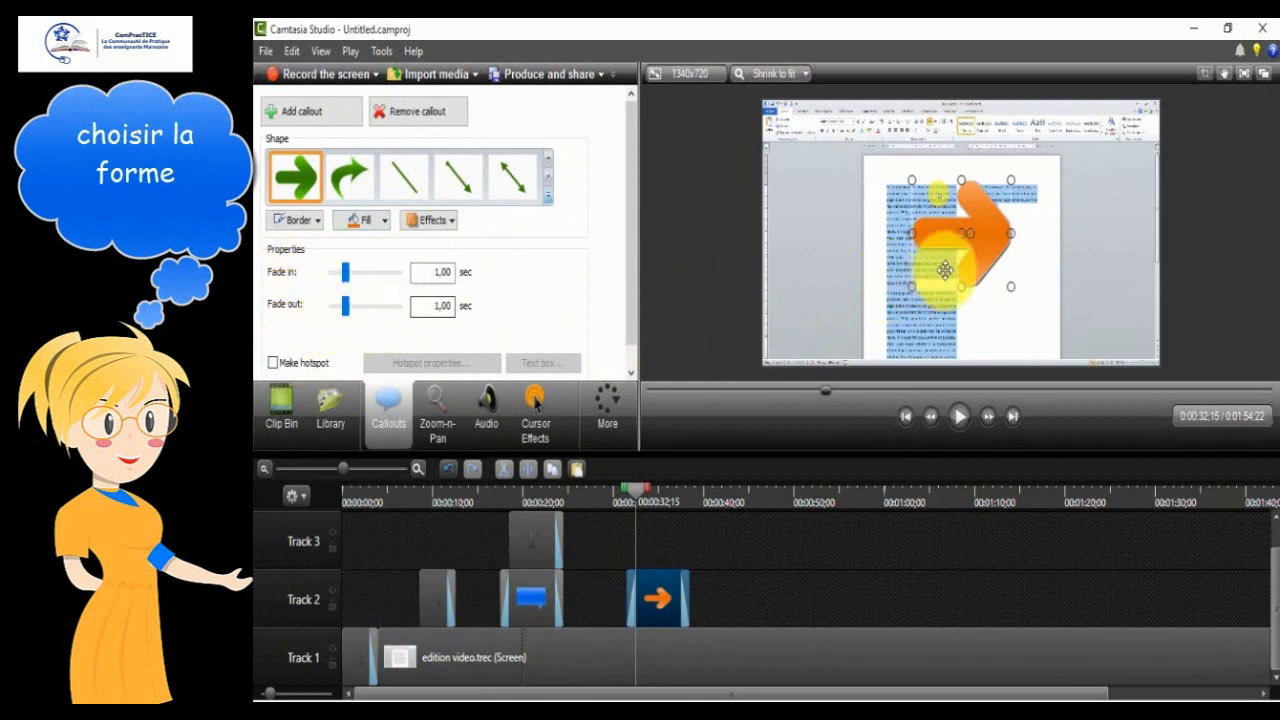
Step: Play back the orange arrow callout from 00:00:31;15 to check how it fades in and out
left_click_drag(634, 489, 627, 492)
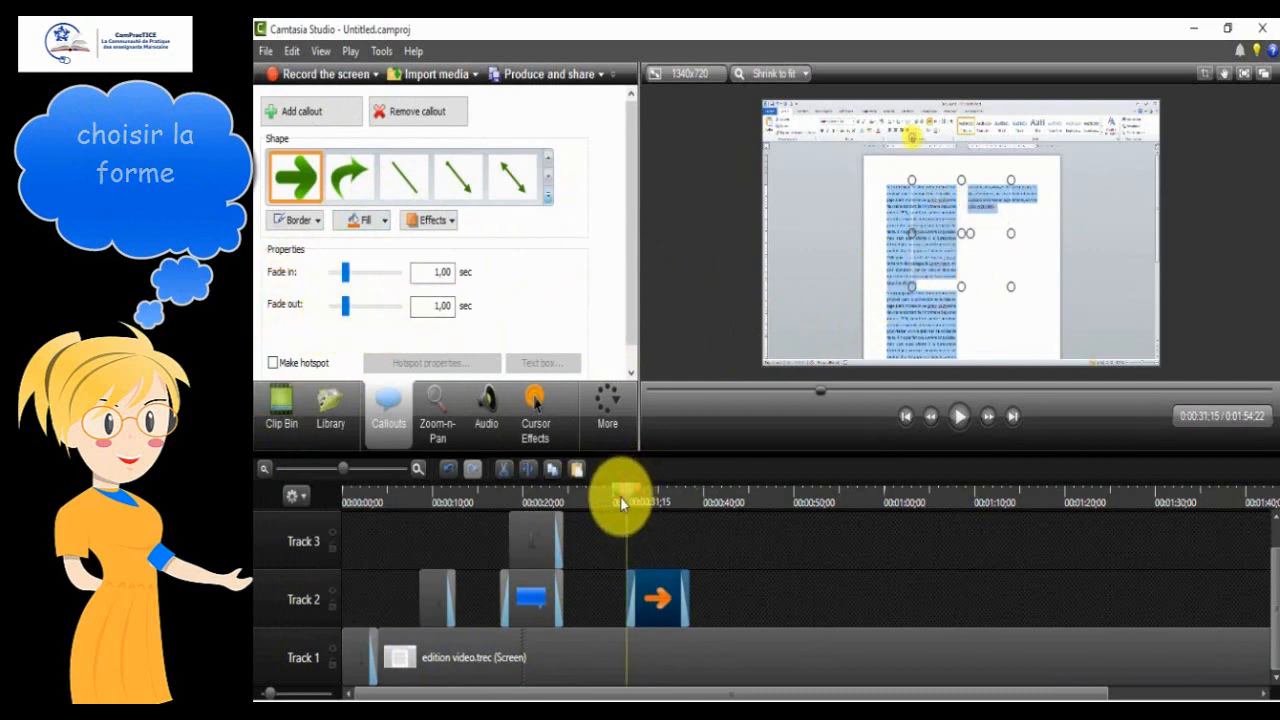
left_click(960, 418)
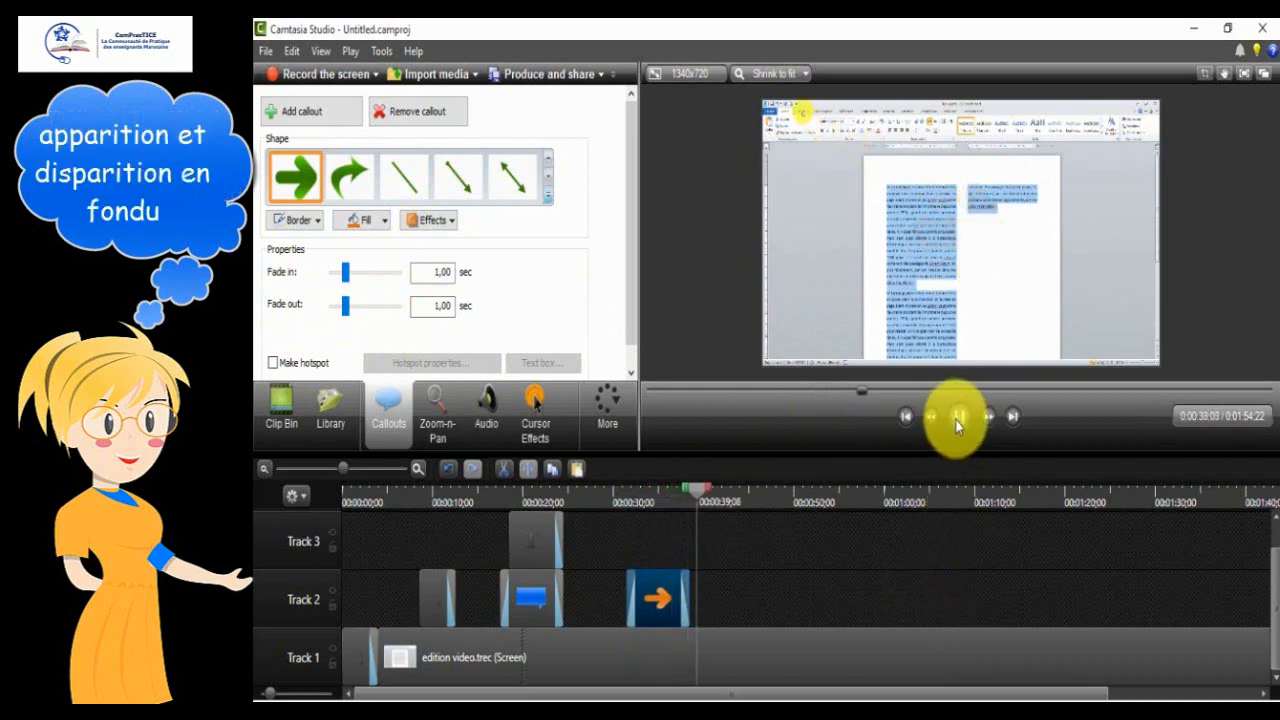
Step: Add a Sketch Motion circle callout on Track 2 at 00:00:39;13
left_click(697, 539)
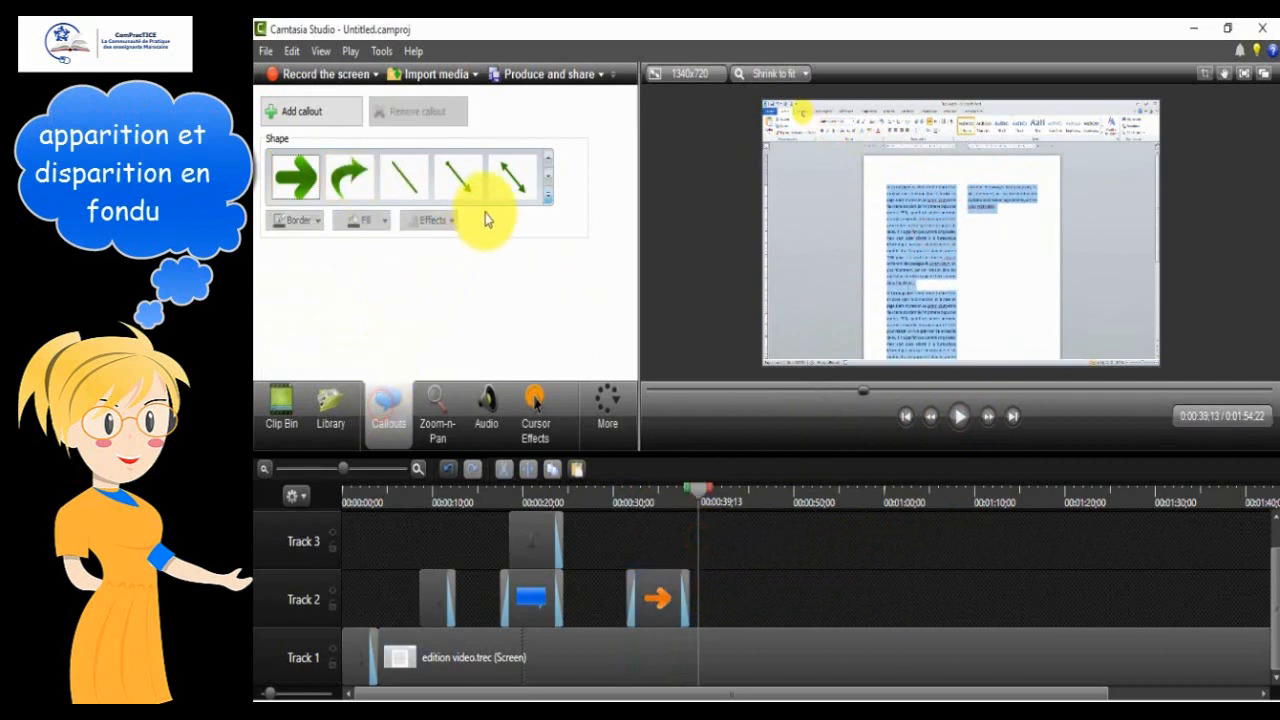
left_click(547, 195)
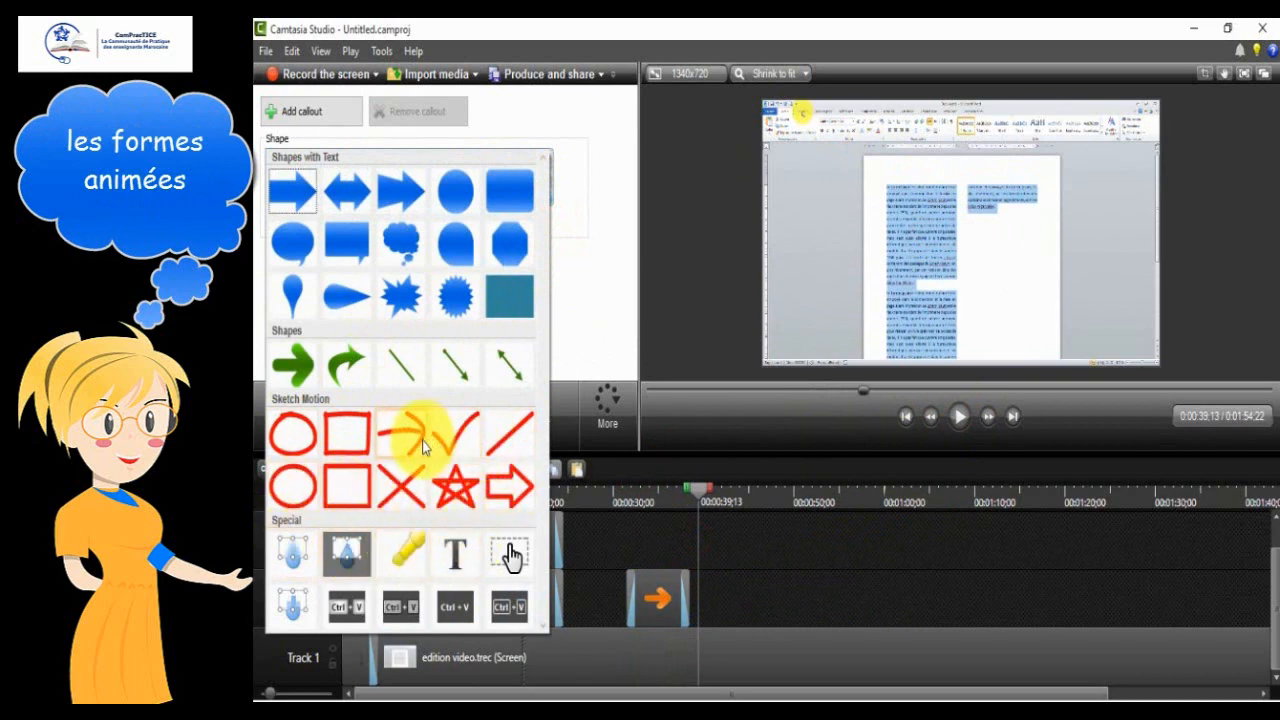
left_click(285, 440)
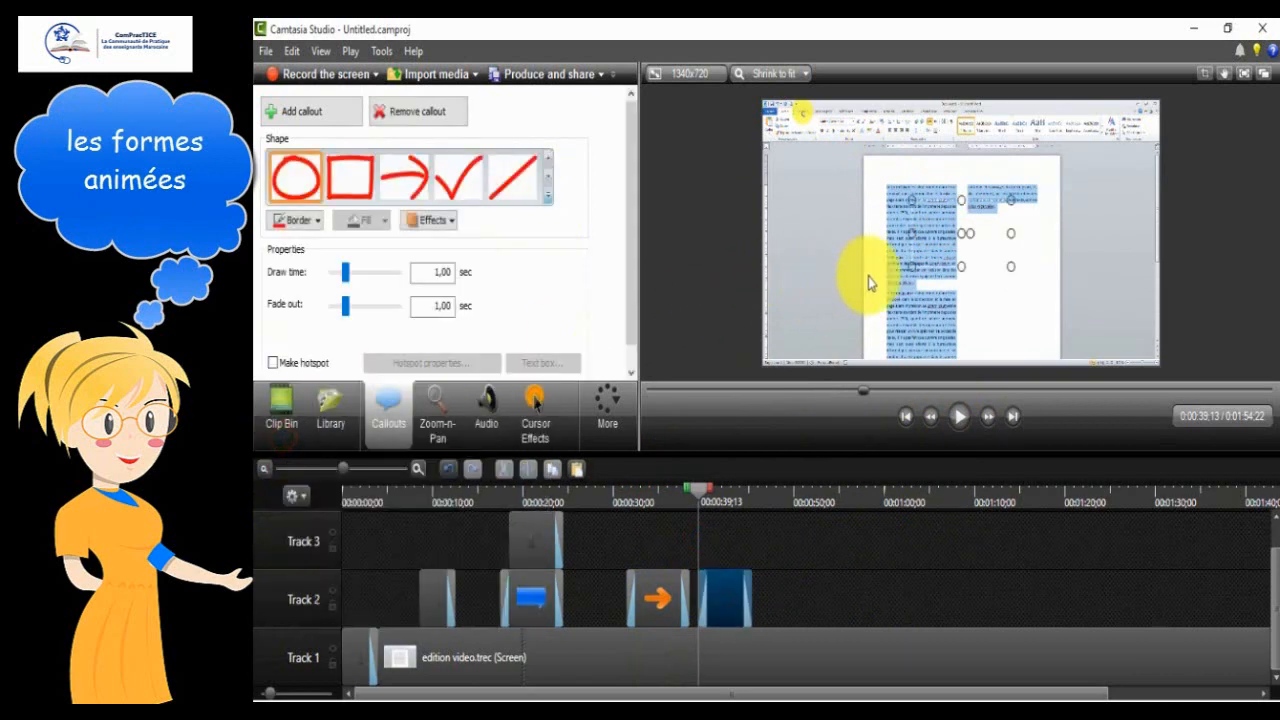
Step: Play until the sketched circle is drawn, then shrink it and place it around the ribbon tabs near the recorded cursor
left_click(957, 418)
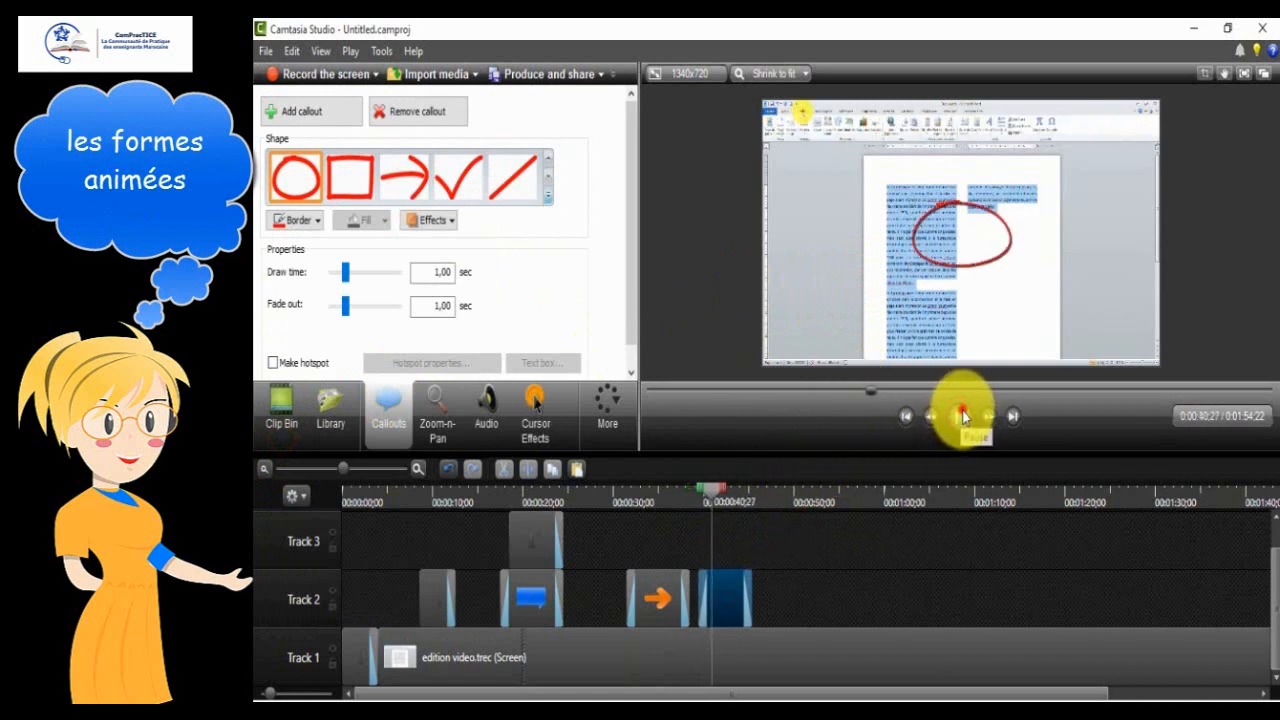
left_click(962, 418)
left_click_drag(942, 236, 802, 120)
left_click_drag(864, 158, 798, 116)
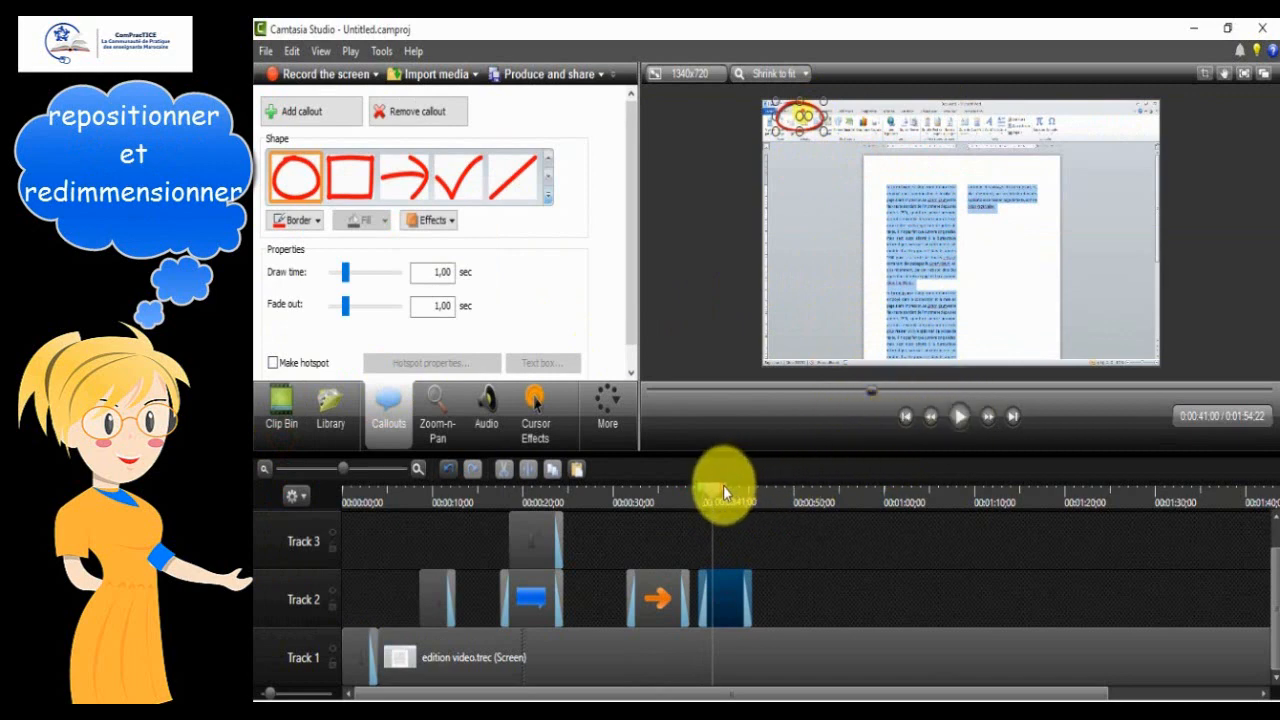
Step: Play back the sketched circle's animation from just before its start on Track 2
left_click_drag(707, 497, 697, 499)
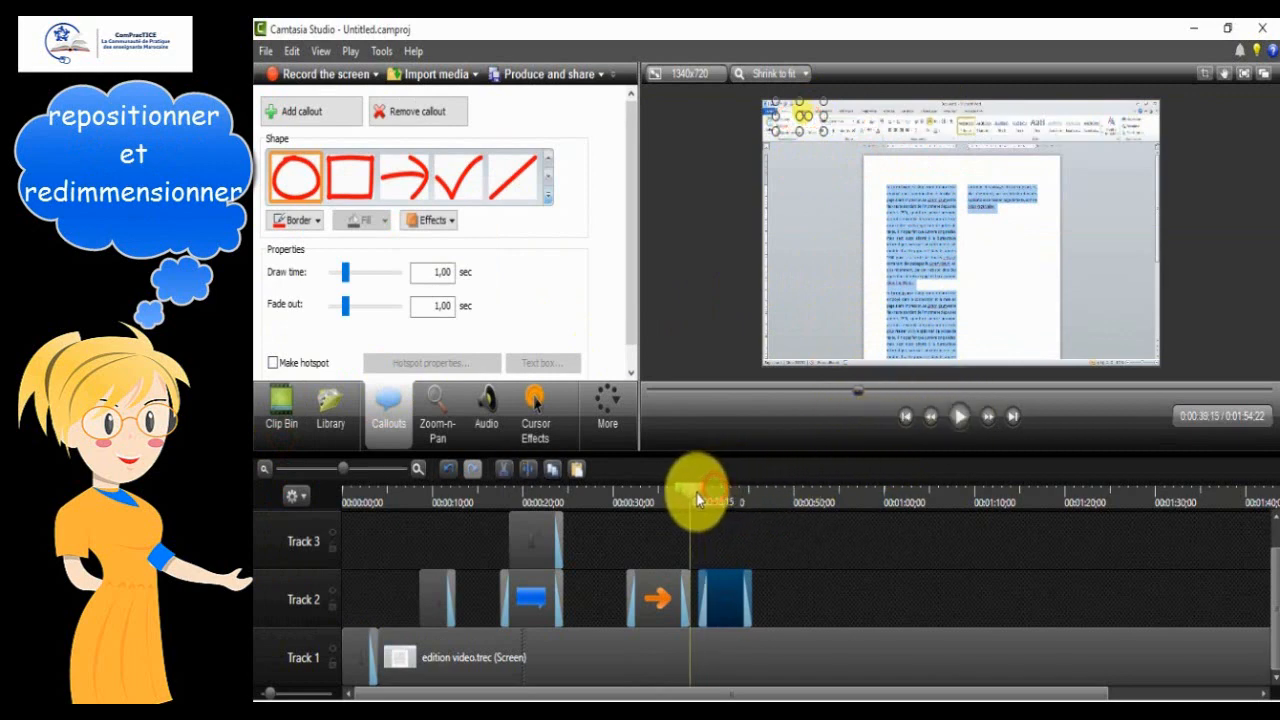
left_click(958, 426)
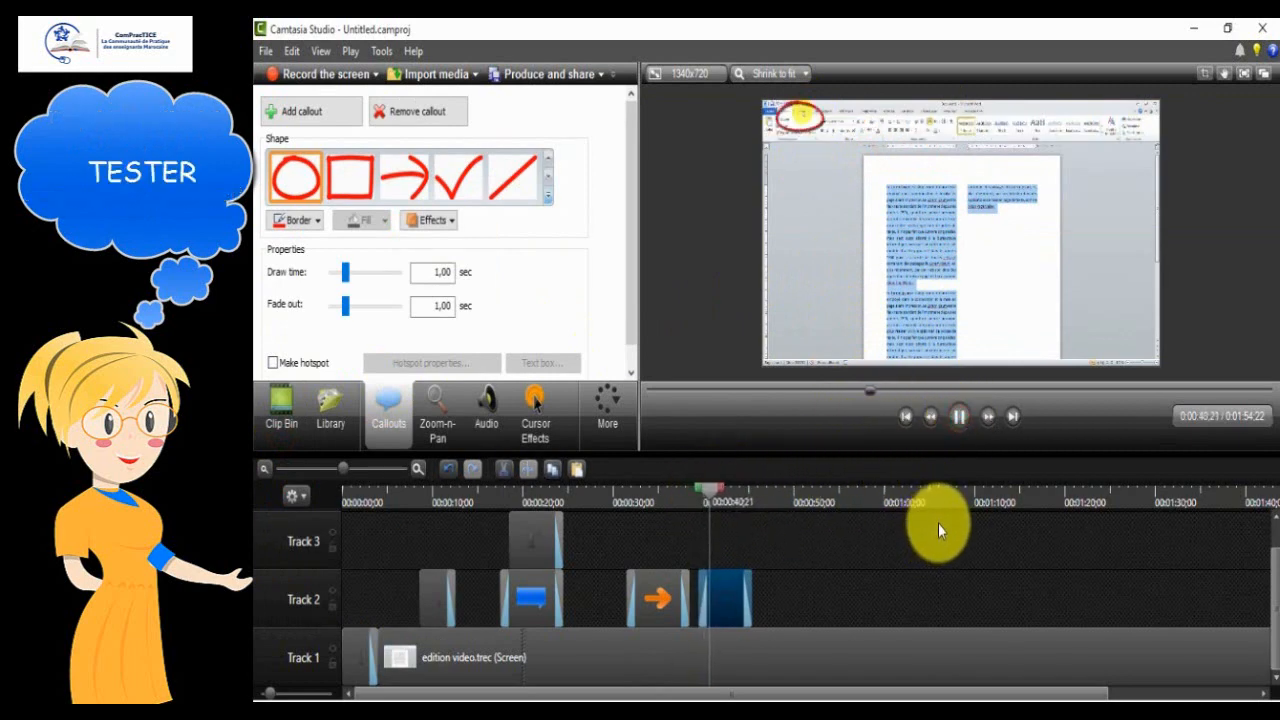
left_click(963, 420)
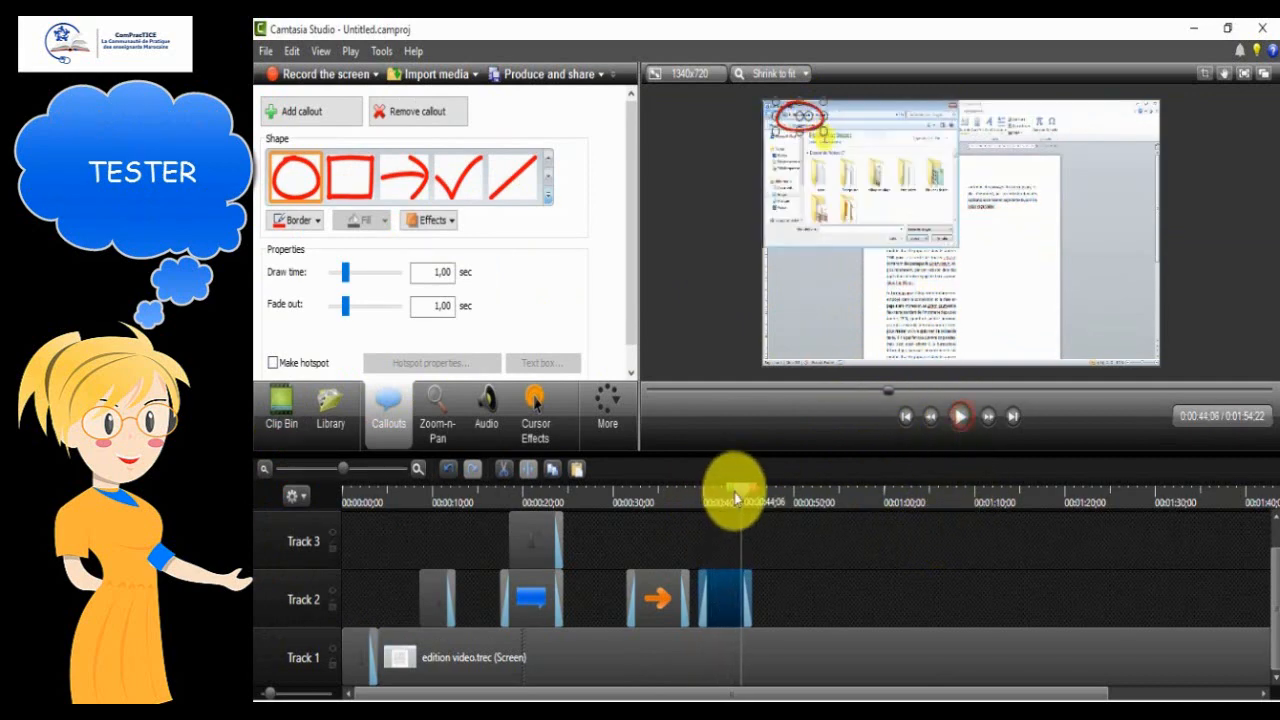
Step: Add a Sketch Motion arrow callout on Track 2 at 00:00:46;26
left_click_drag(737, 490, 765, 493)
left_click(765, 618)
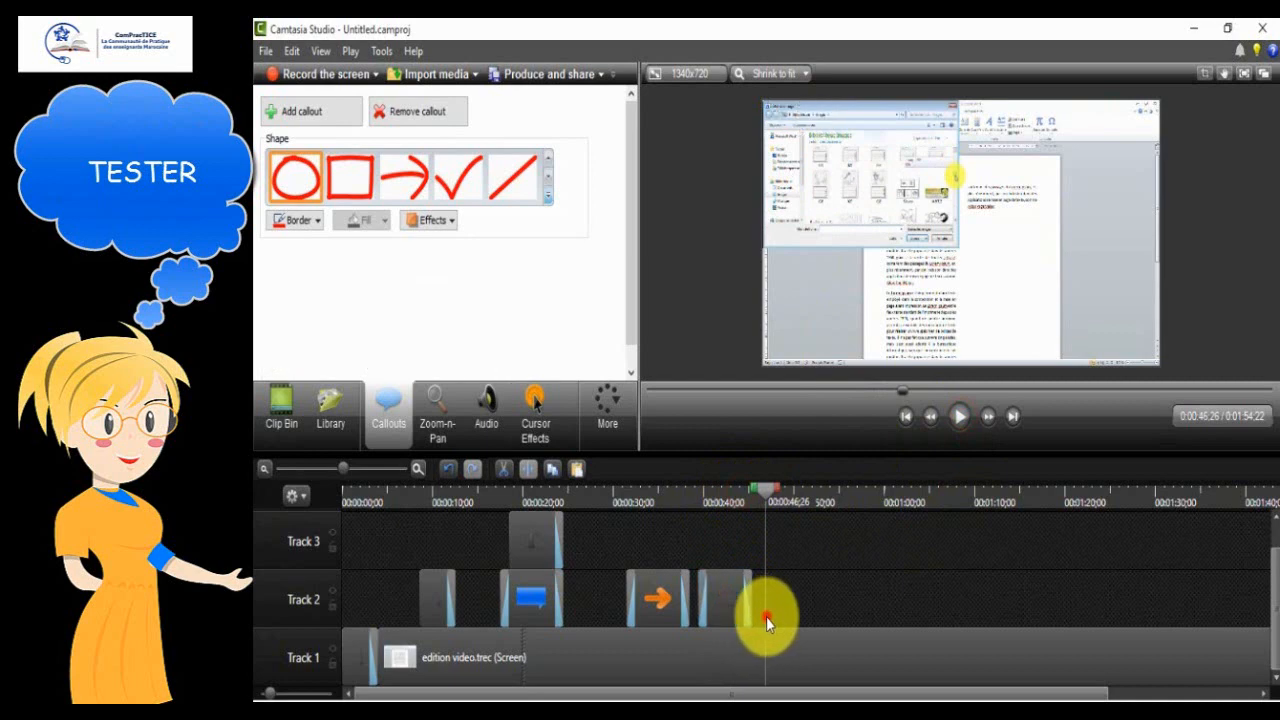
left_click(406, 190)
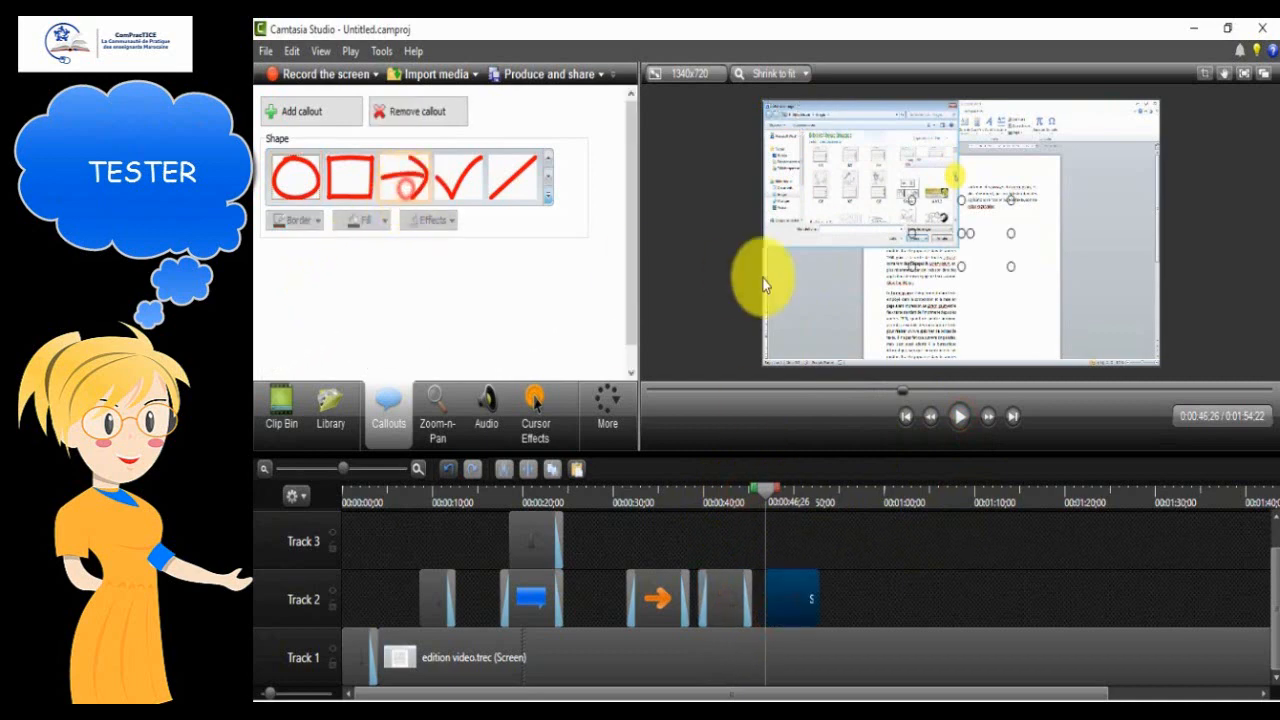
Step: Play ahead to 00:00:48;09, then move and rotate the sketched arrow so it points at the yellow image in the file dialog
left_click(957, 418)
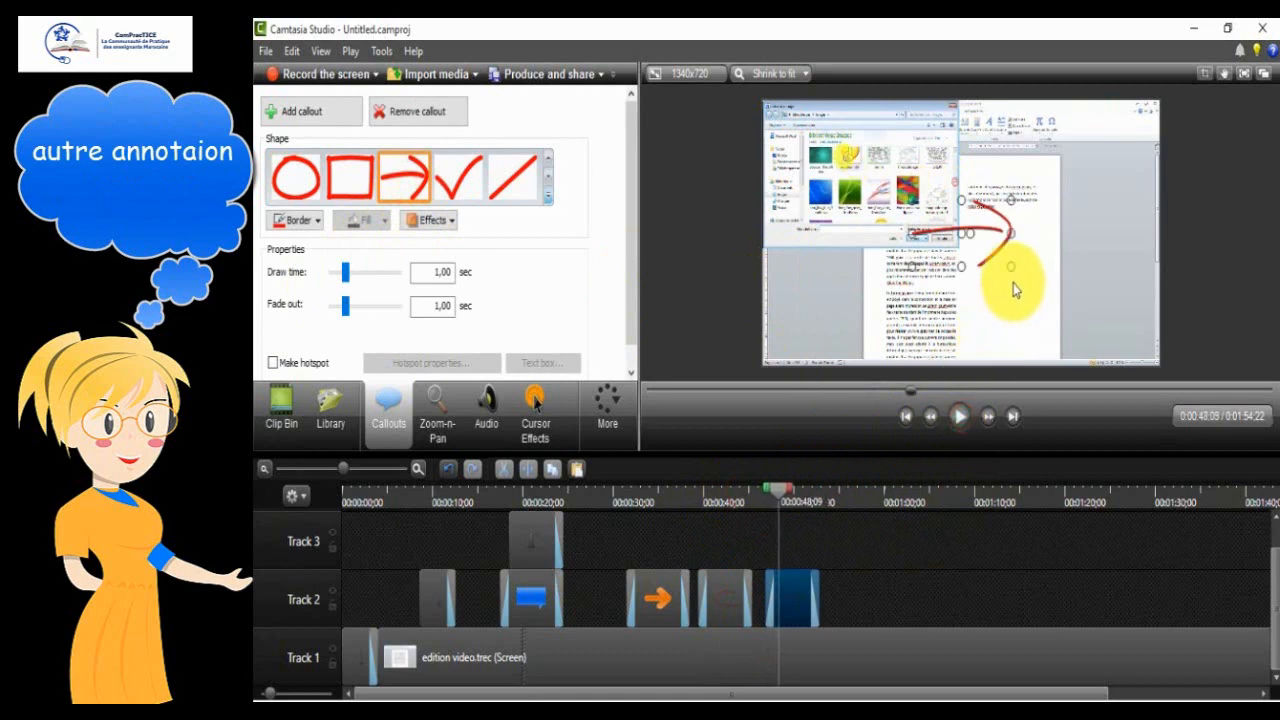
left_click_drag(1009, 261, 860, 194)
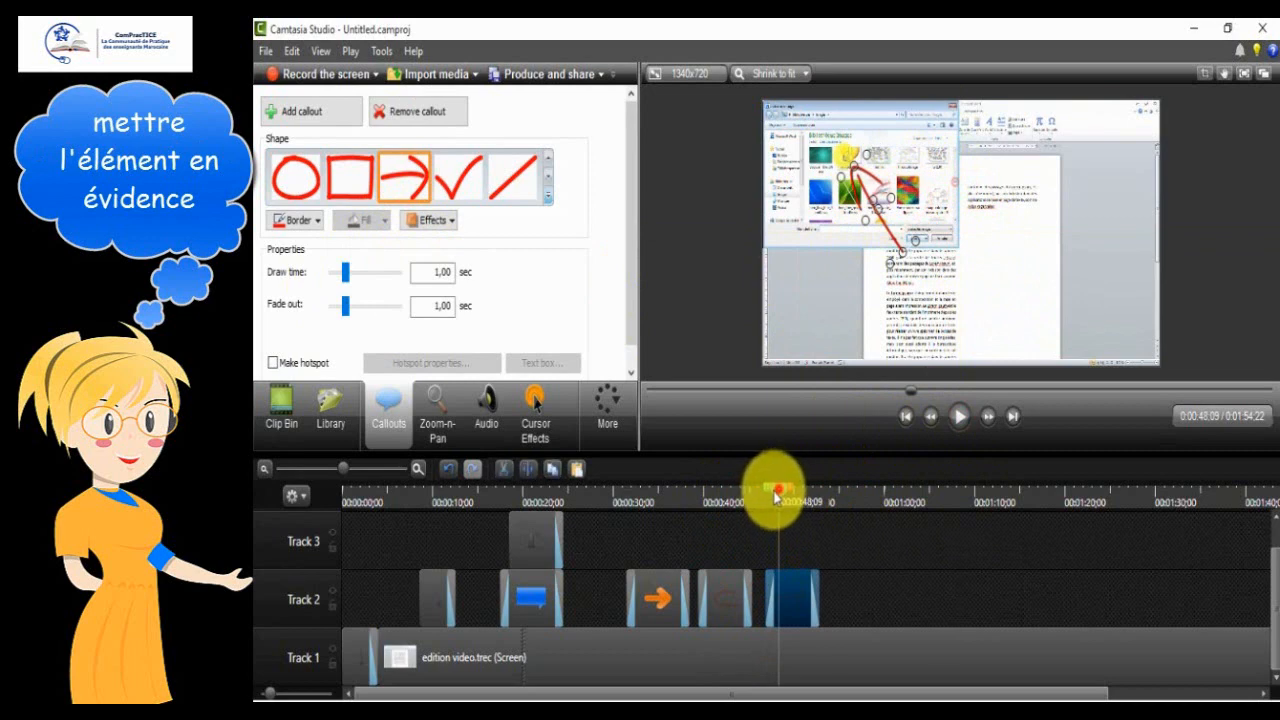
Step: Play the sketched arrow's animation from just before its start, stop at 00:00:51;06, and trim the end of the callout there
left_click_drag(774, 490, 761, 489)
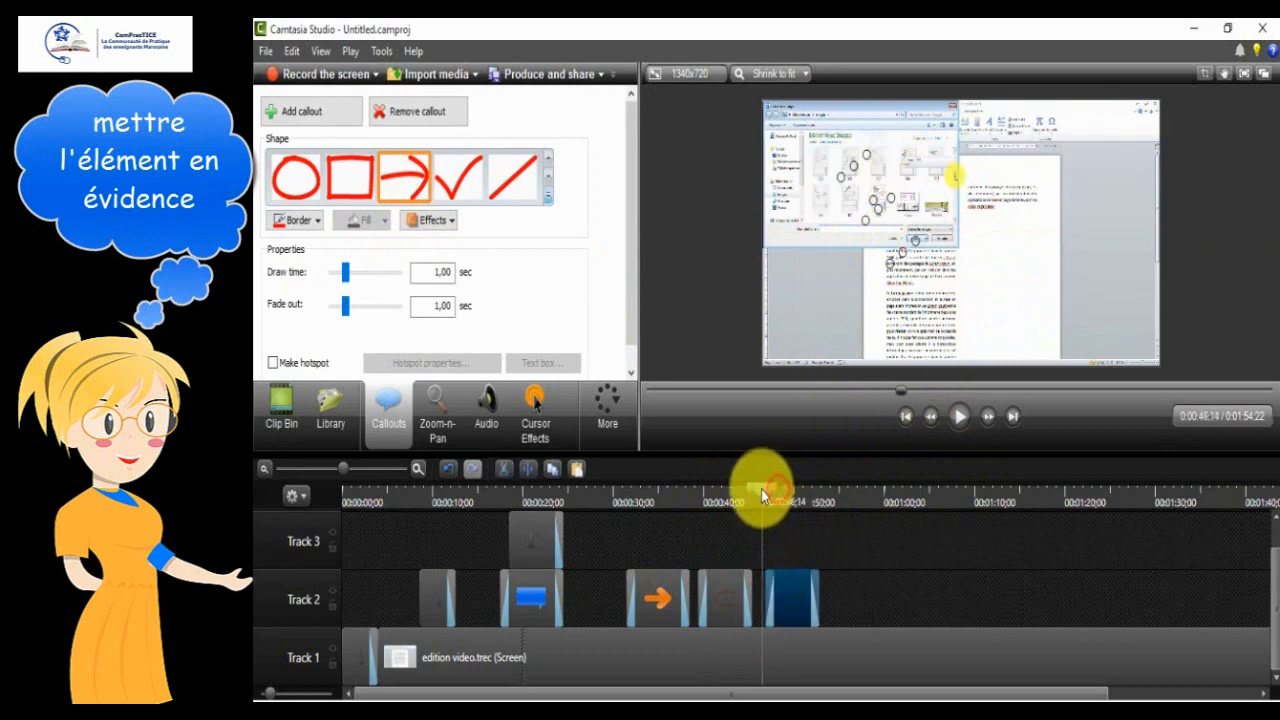
left_click(961, 417)
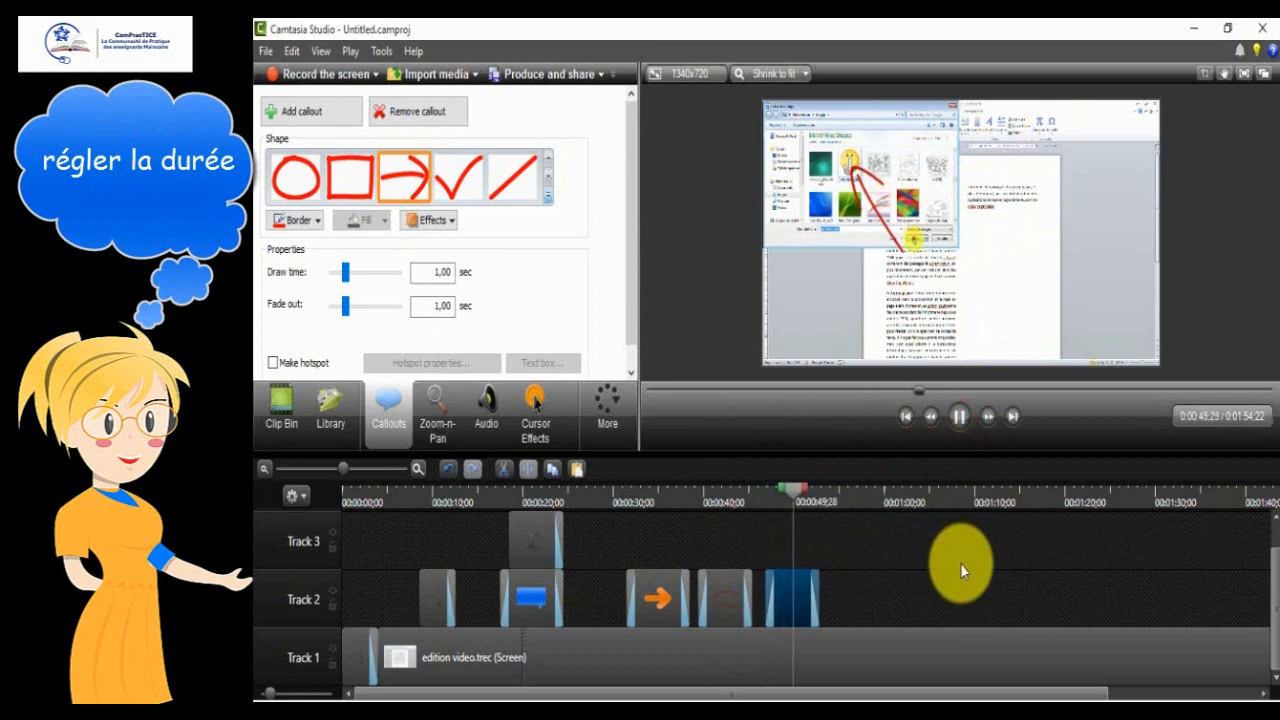
left_click(959, 417)
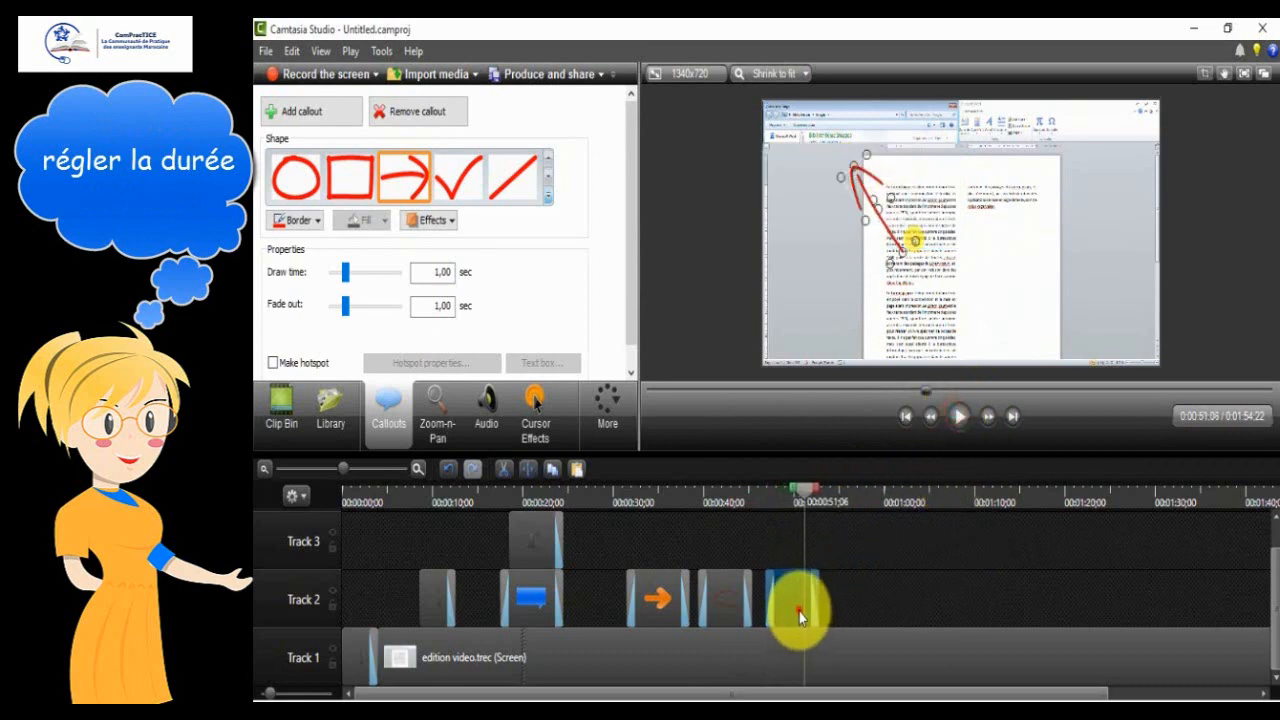
left_click_drag(817, 607, 805, 605)
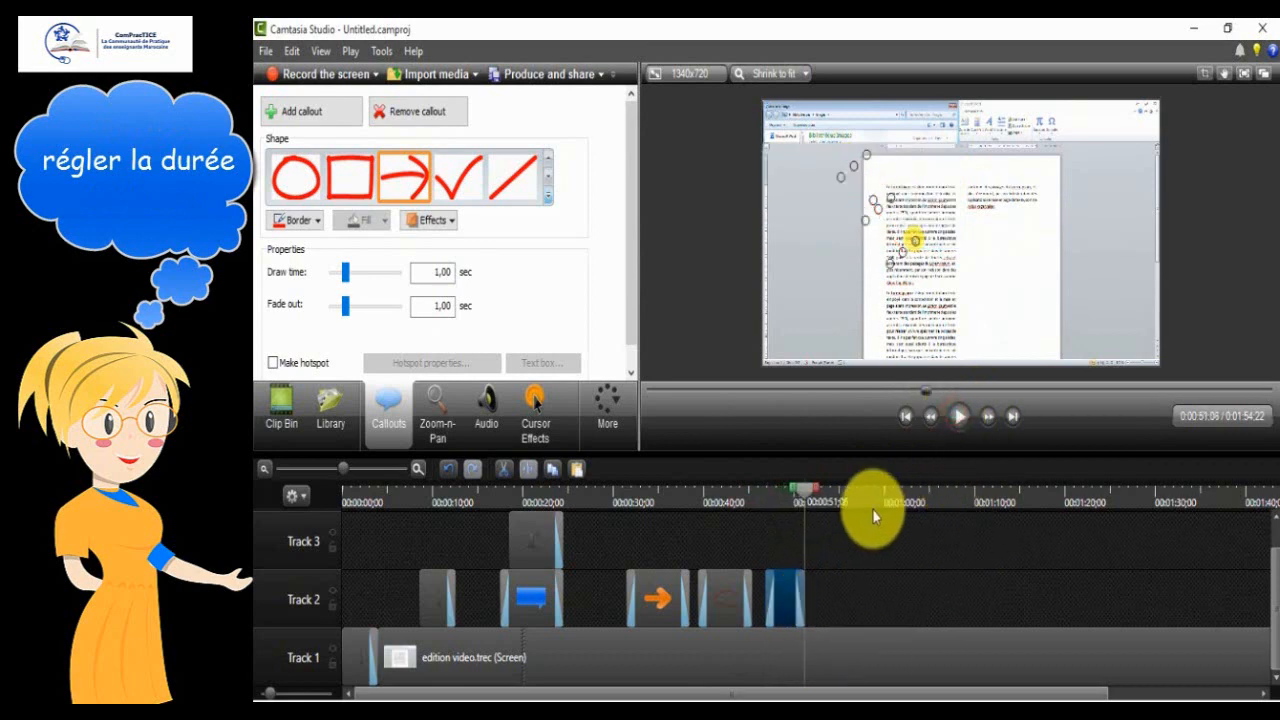
Step: Add a Blur callout on Track 2 at 00:00:52;11, where the inserted smiley image is shown in the document
left_click(546, 195)
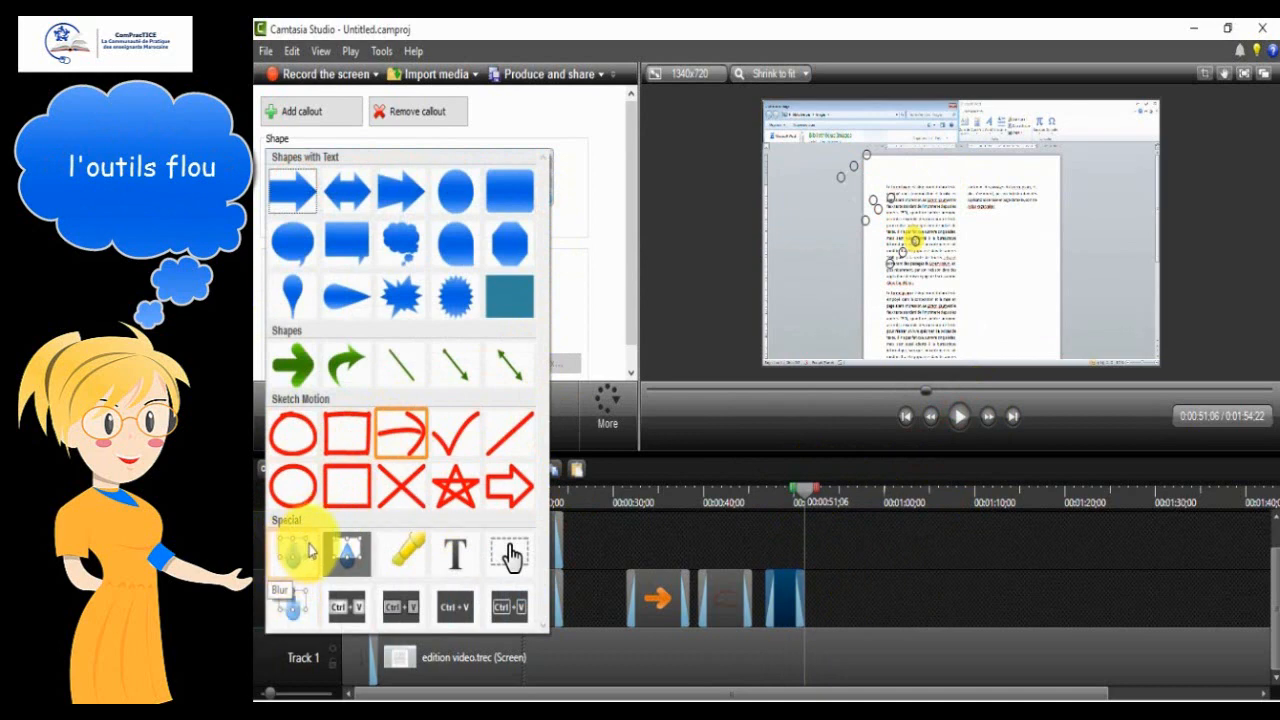
left_click(806, 497)
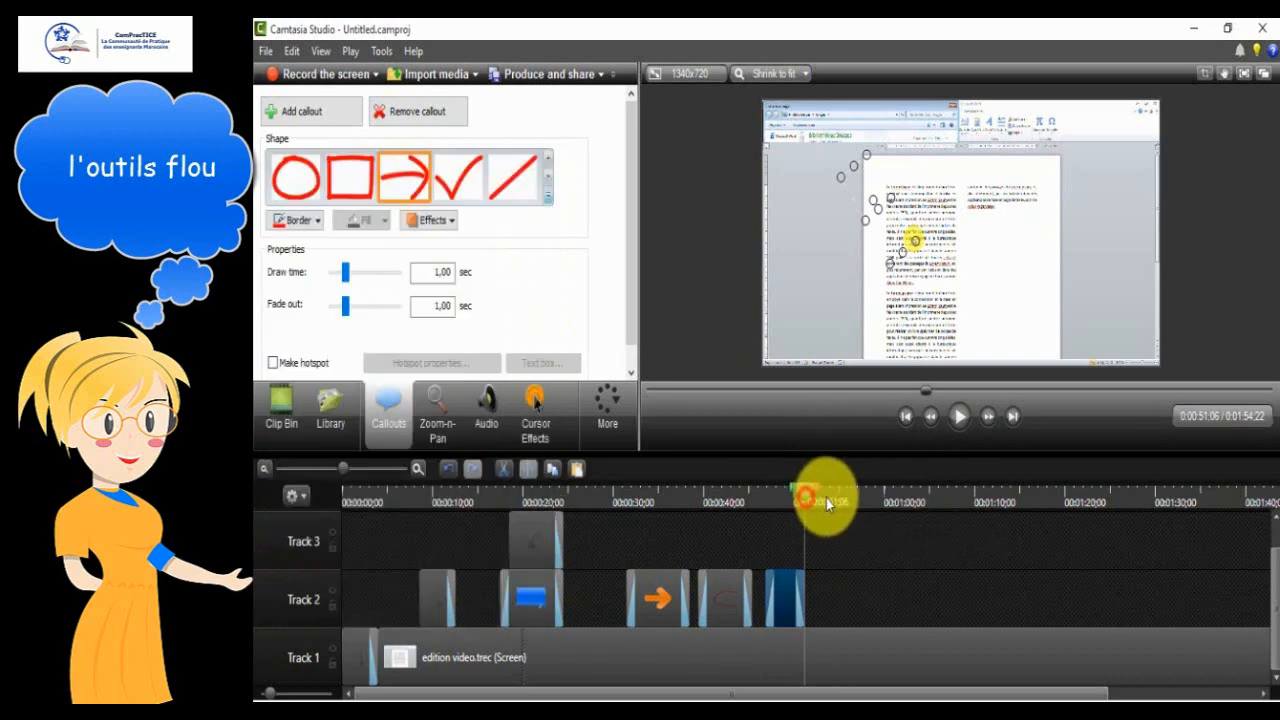
left_click_drag(805, 493, 825, 491)
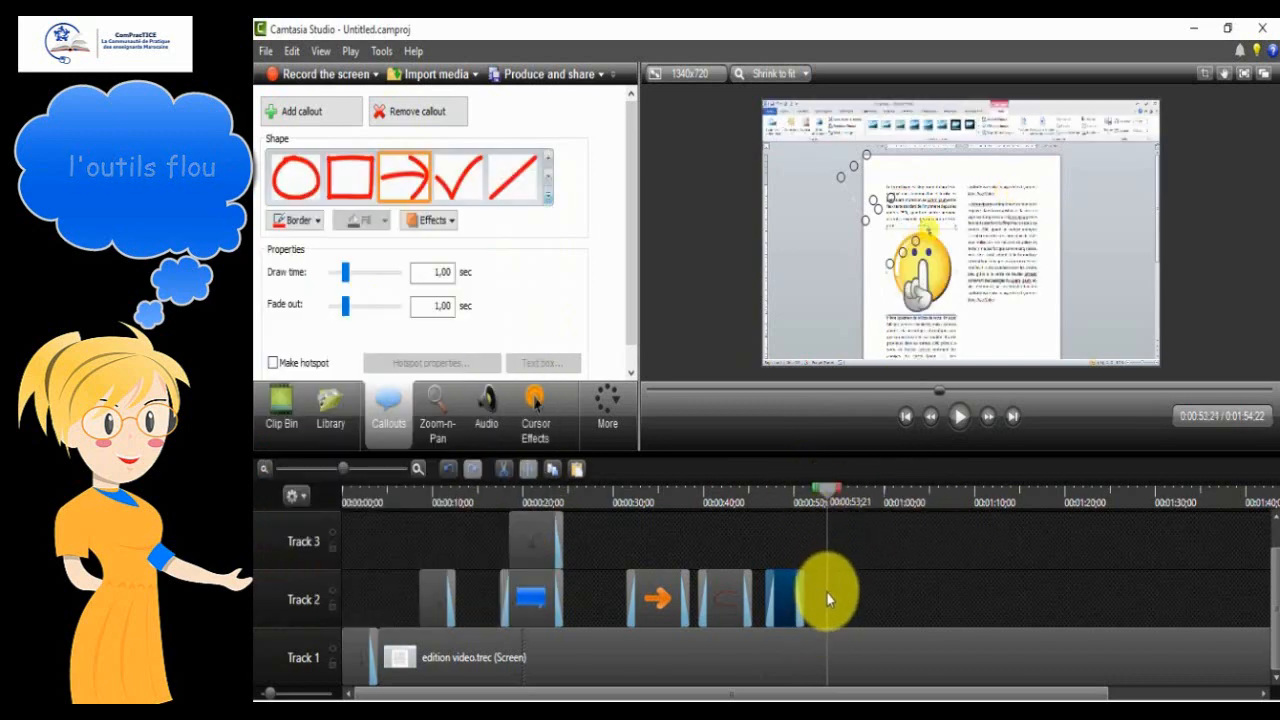
left_click_drag(828, 497, 817, 494)
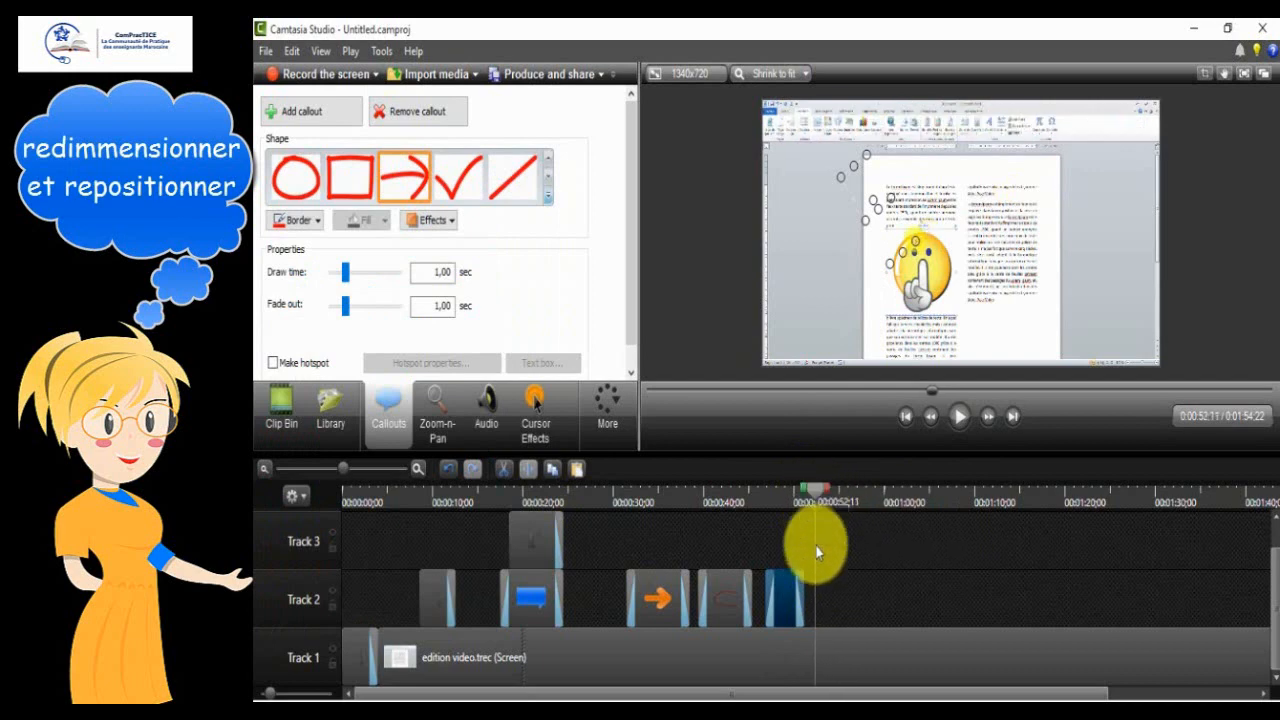
left_click(817, 617)
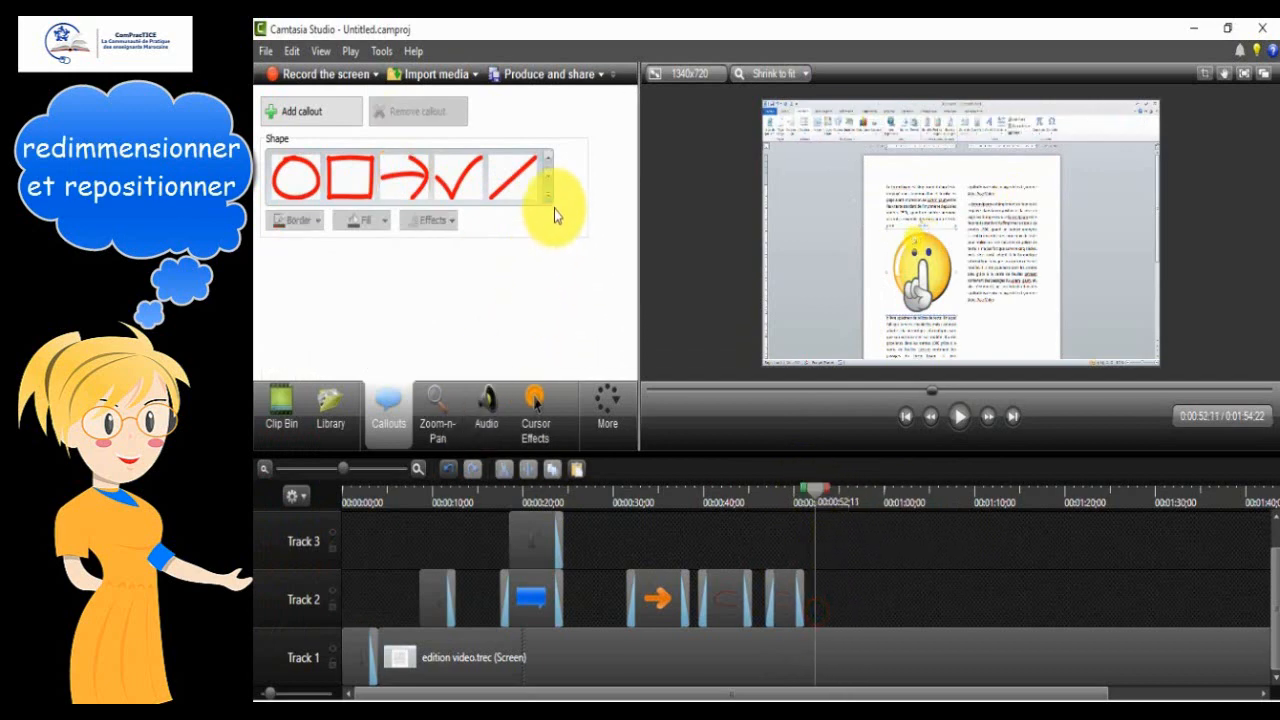
left_click(547, 196)
left_click(292, 542)
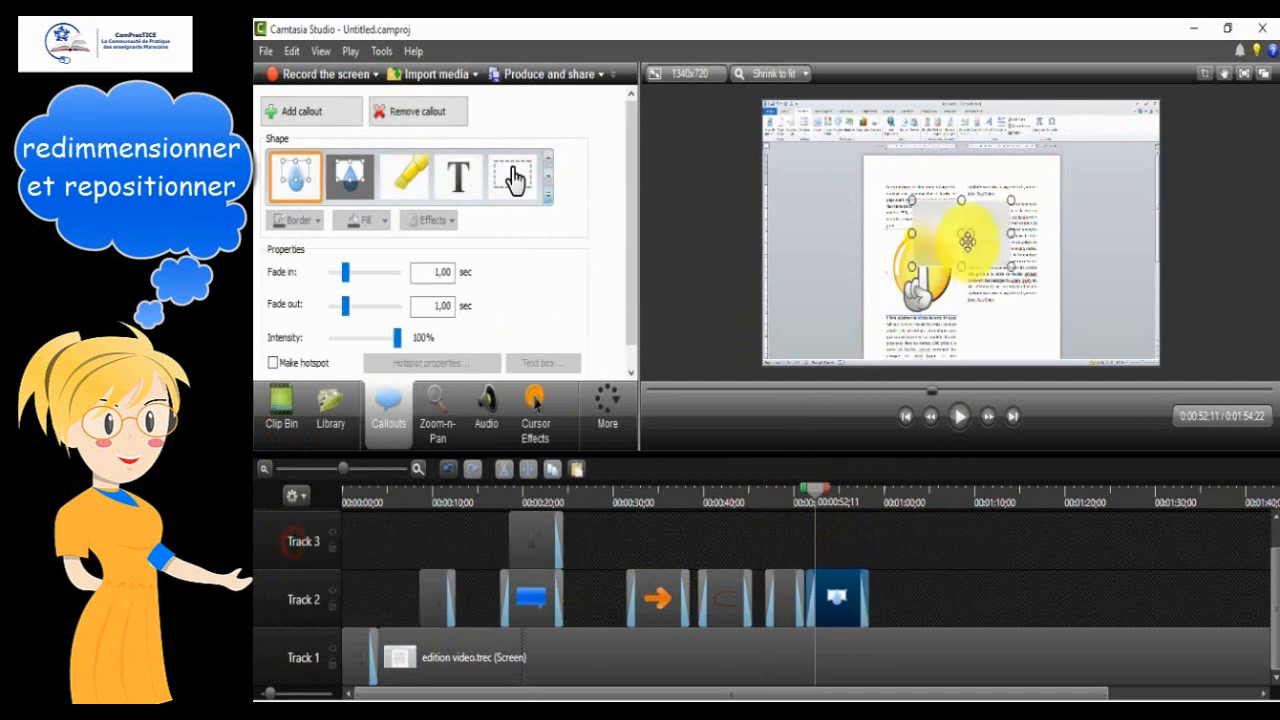
Step: Enlarge the blur and place it over the smiley image and the edge of the adjacent text column, then return the playhead to 00:00:50;06
left_click_drag(922, 250, 924, 219)
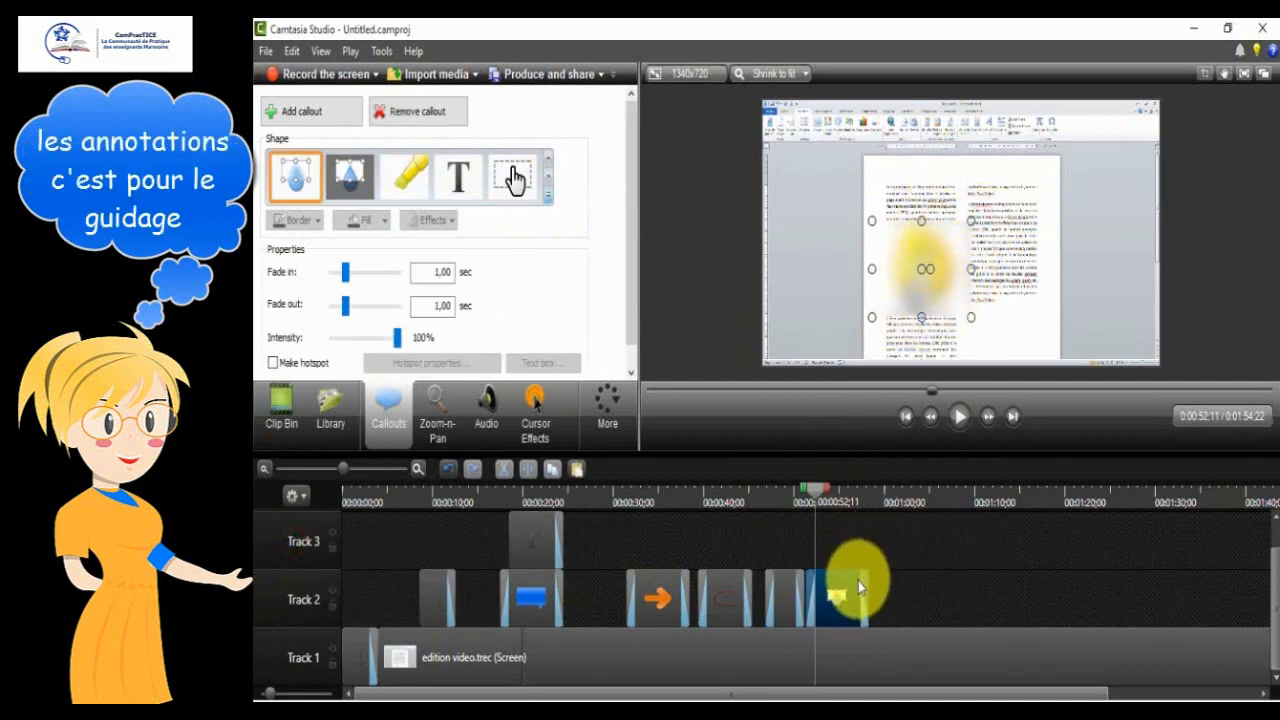
left_click_drag(924, 272, 948, 285)
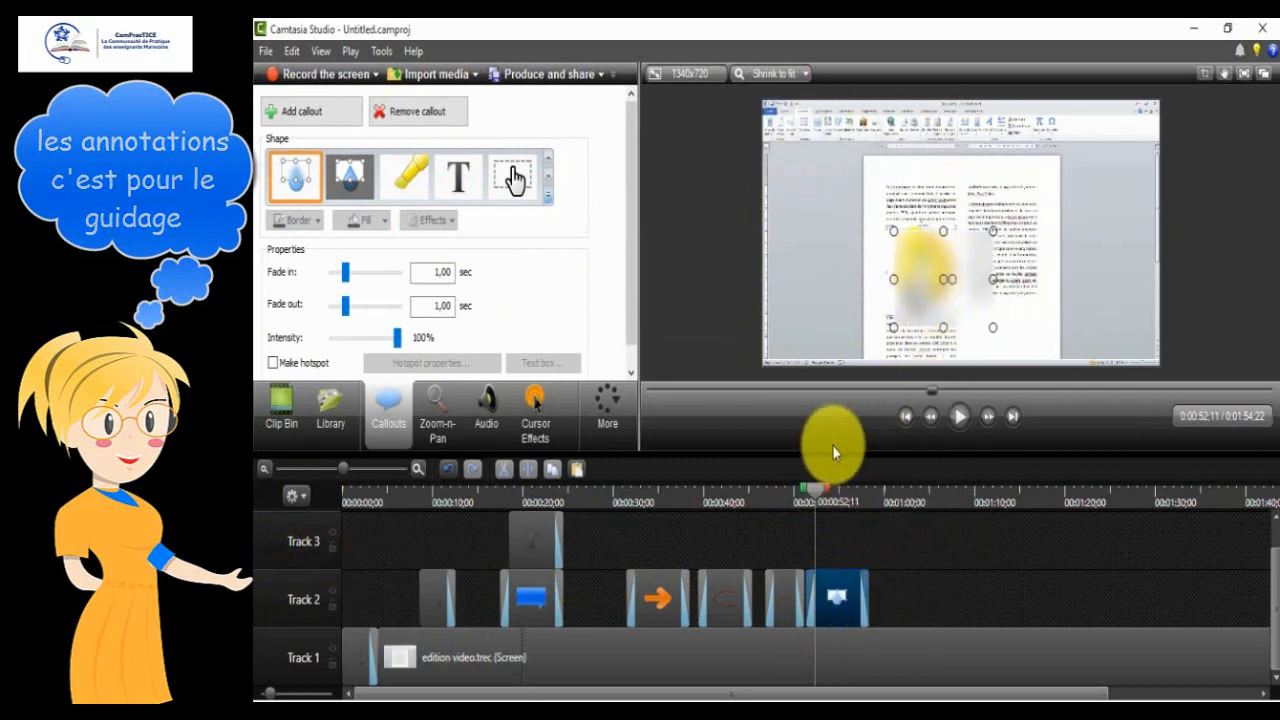
left_click(791, 491)
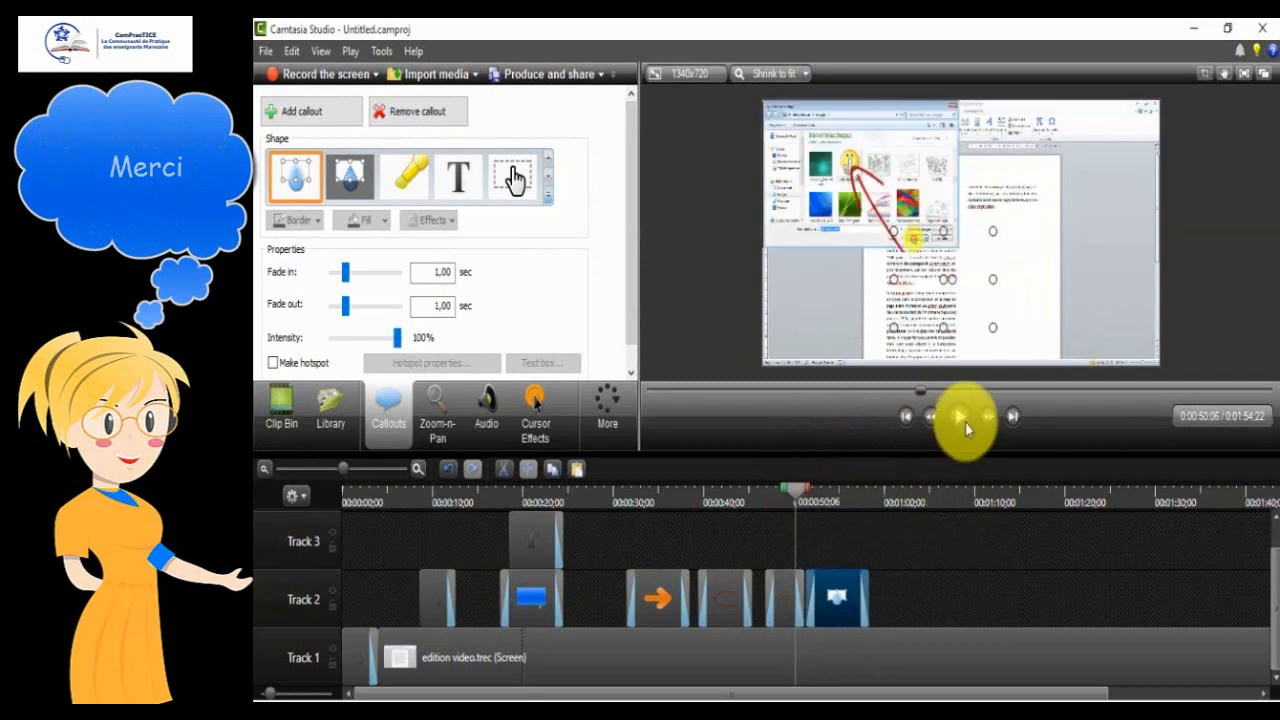